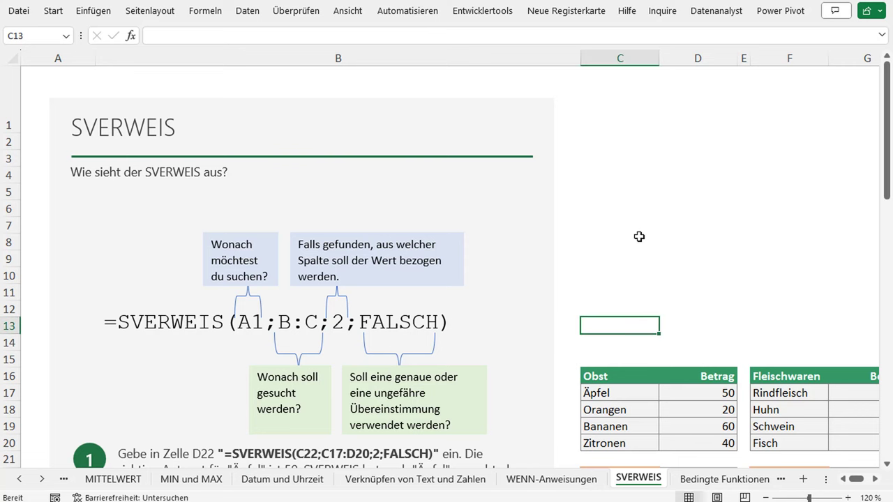
Scroll the SVERWEIS sheet so the yellow Zitronen and Schwein lookup cells in rows 22–24 are visible.
scroll(639, 237, "down", 1)
scroll(639, 237, "up", 1)
scroll(639, 236, "down", 1)
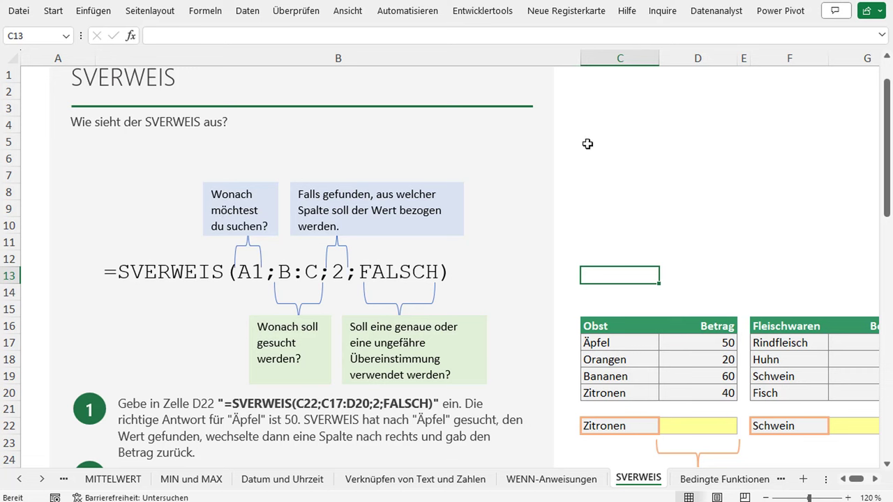
left_click(624, 145)
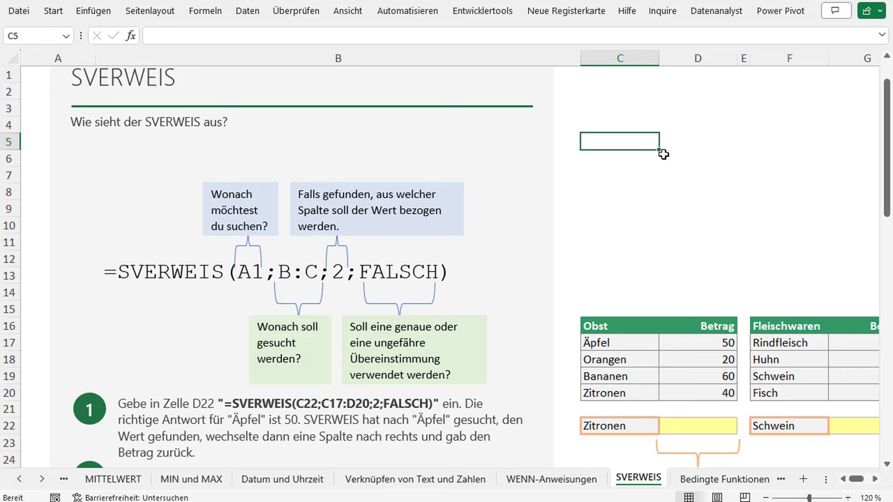
type("=S")
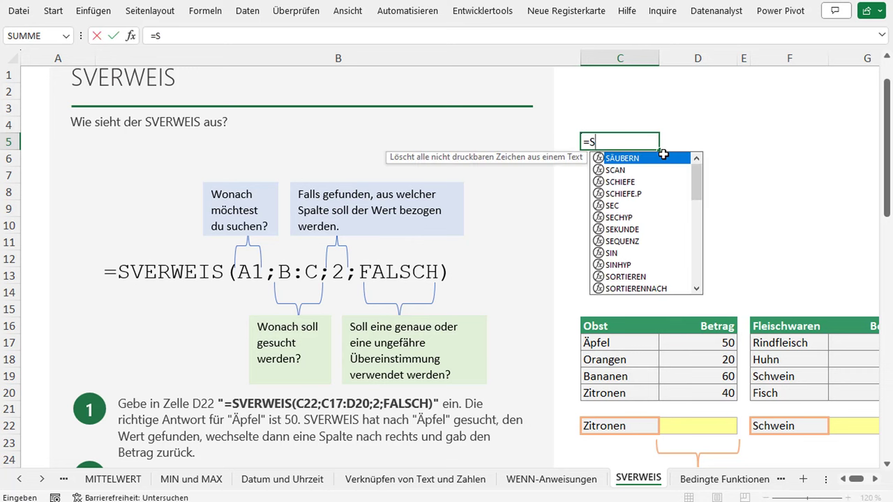
type("VER")
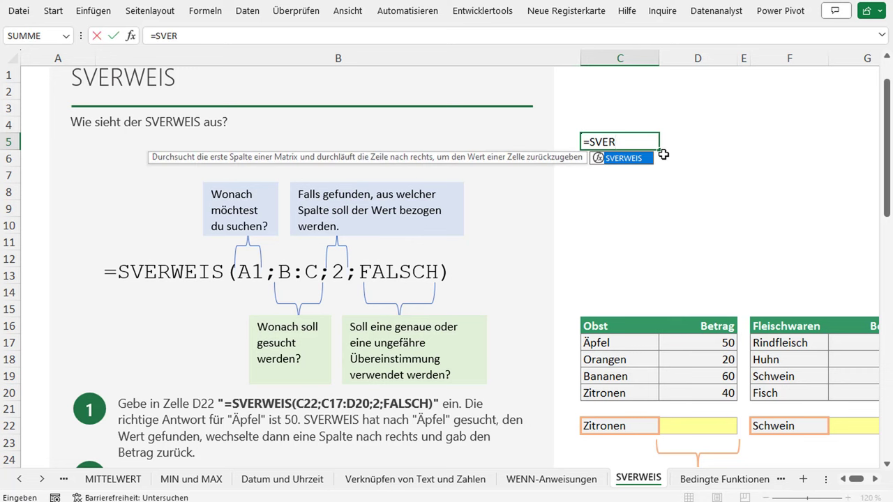
key("Tab")
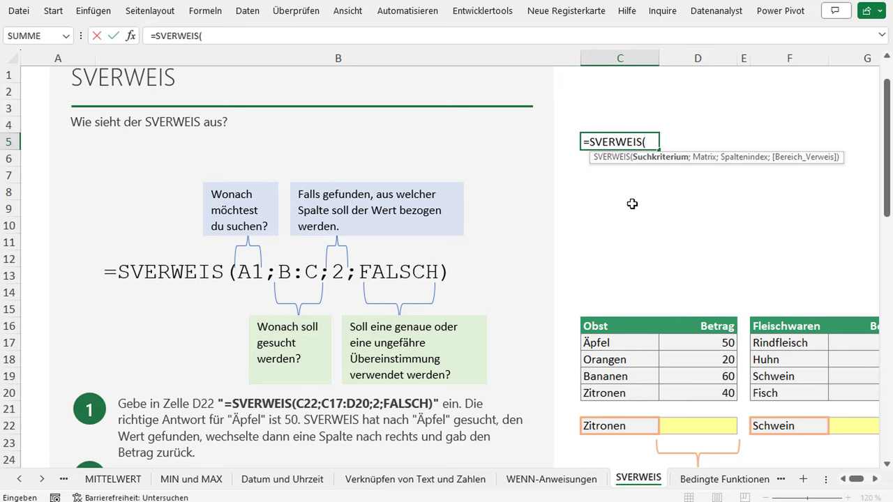
key("Escape")
left_click(618, 257)
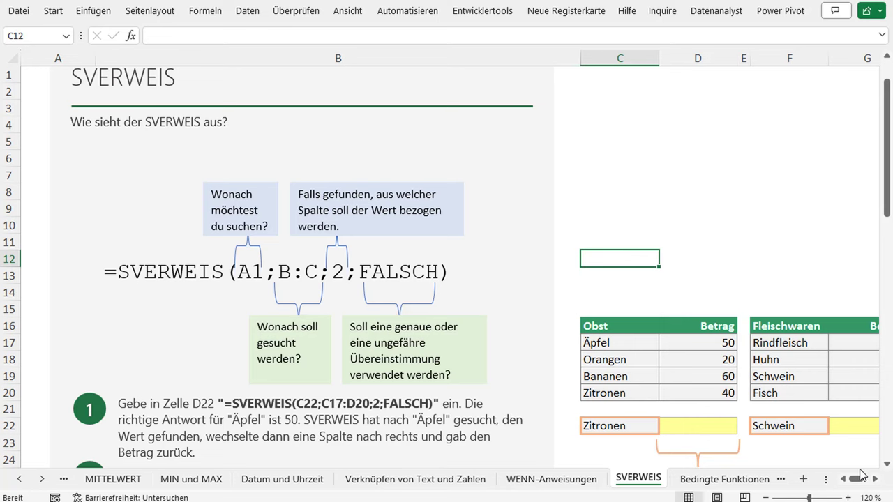
Bring the Obst table into view, highlight it, and point out its Obst header and Äpfel.
scroll(687, 255, "right", 2)
scroll(704, 306, "down", 2)
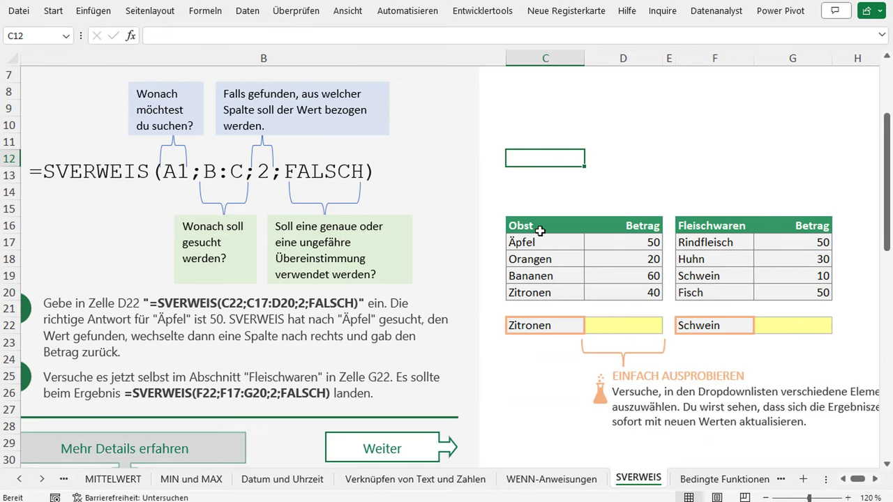
left_click_drag(540, 230, 549, 297)
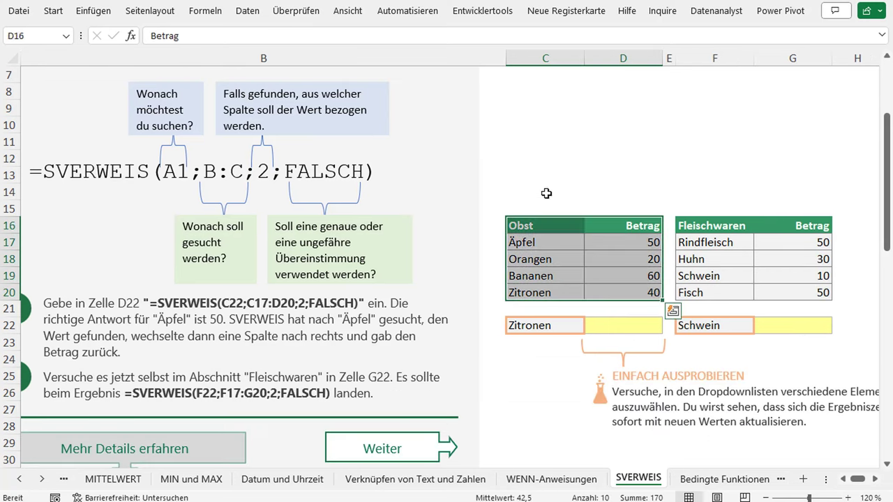
left_click(544, 194)
left_click(544, 231)
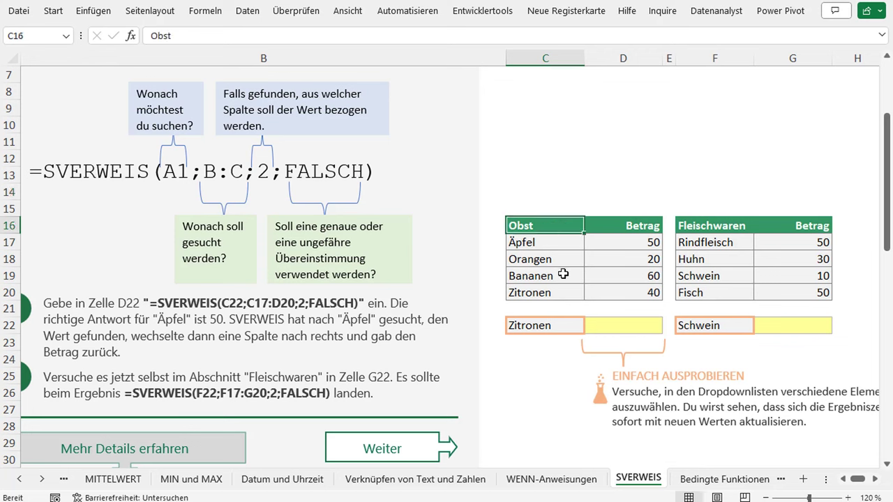
left_click(541, 243)
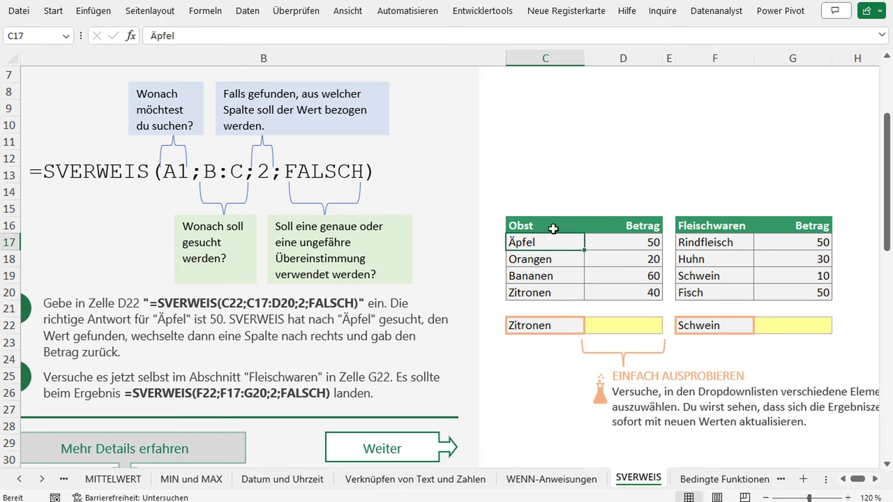
left_click(552, 228)
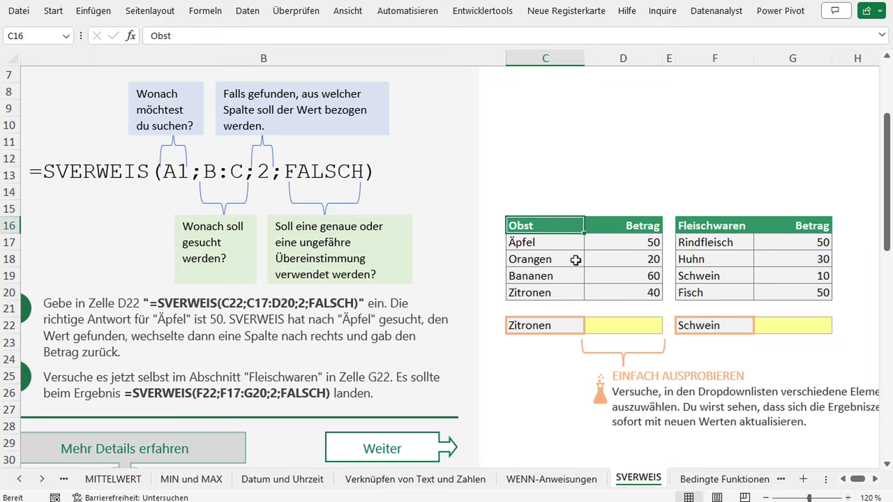
left_click(539, 242)
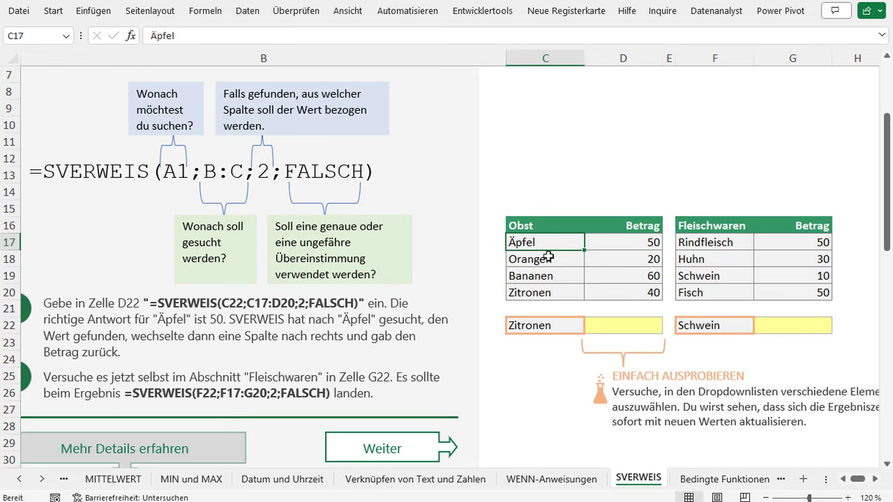
Point out Orangen, Bananen and Zitronen, then the Betrag header and Zitronen's amount 40.
left_click(552, 263)
left_click(564, 279)
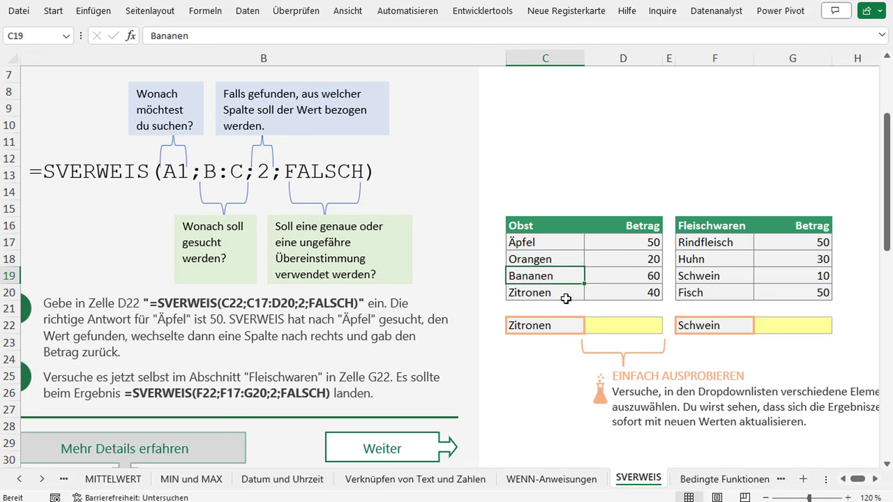
left_click(566, 295)
left_click(622, 234)
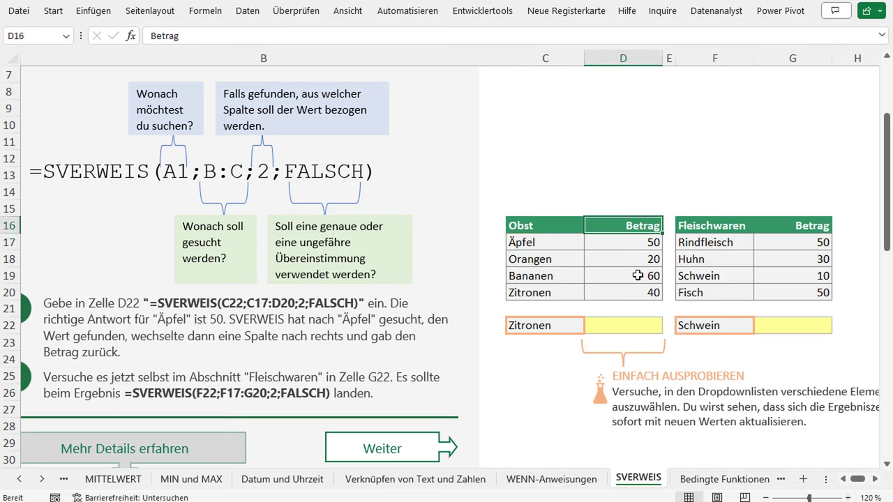
left_click(638, 295)
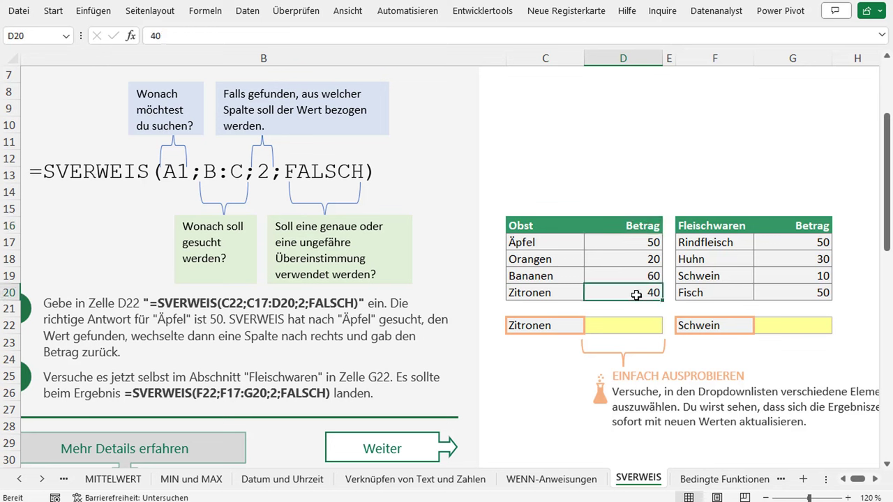
Compare the Zitronen lookup value in C22 with the Obst table, then select result cell D22.
left_click(628, 323)
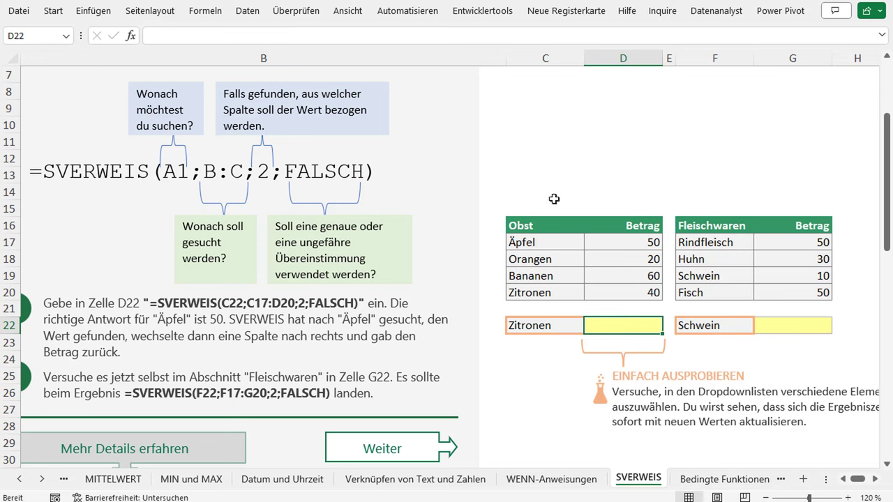
left_click(546, 318)
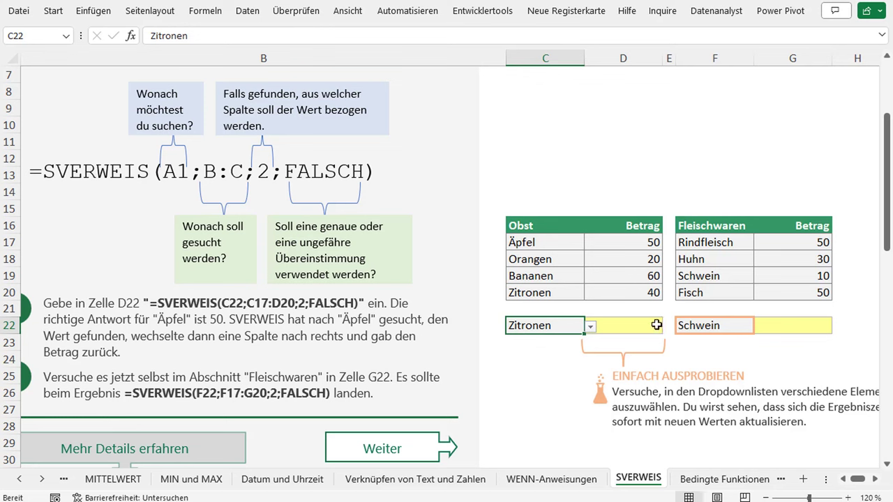
left_click(599, 326)
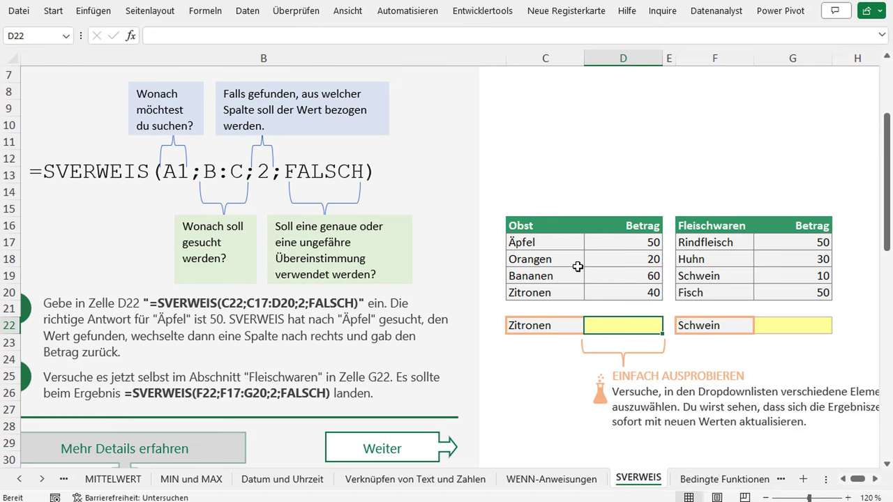
mouse_move(553, 225)
left_mouse_down()
mouse_move(615, 276)
mouse_move(618, 297)
left_mouse_up()
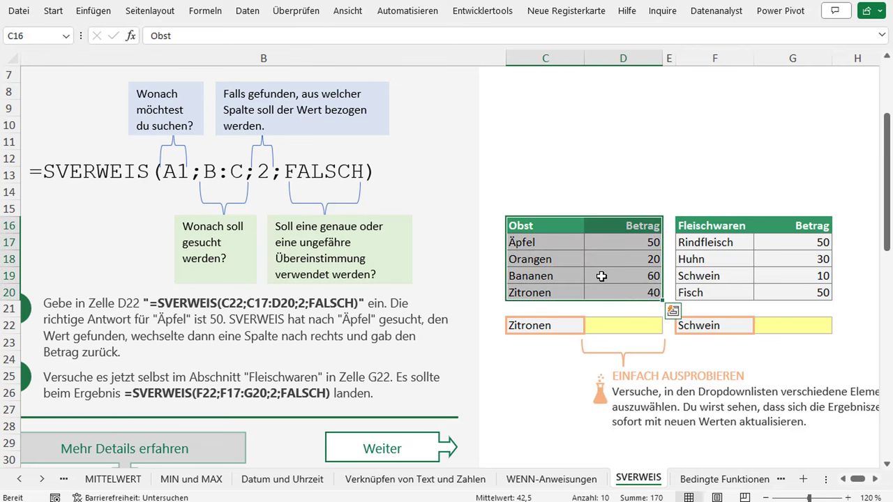
left_click(614, 327)
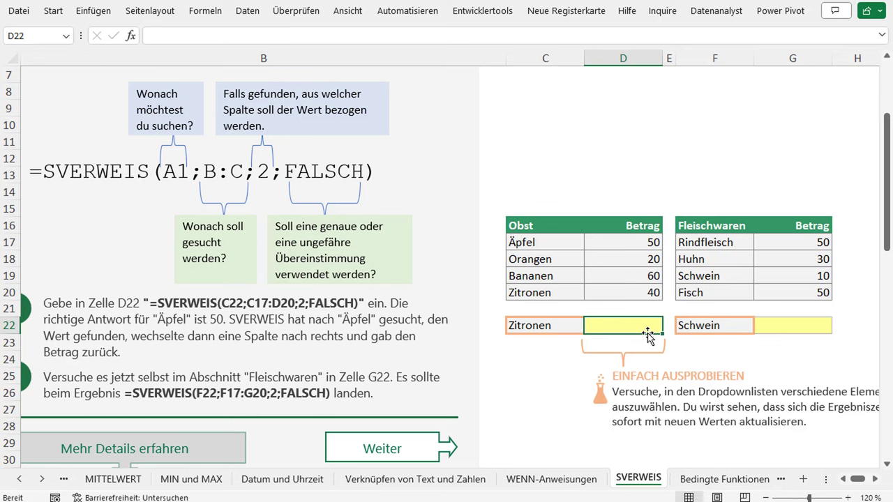
Enter =SVERWEIS(C22;C17:D20;2;FALSCH) in D22 so it returns 40 for Zitronen.
type("=")
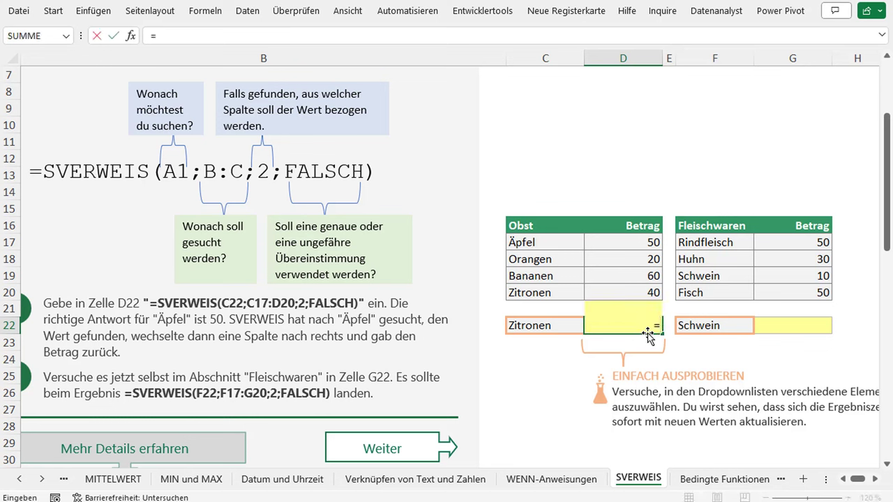
type("SVERWEI")
type("S(")
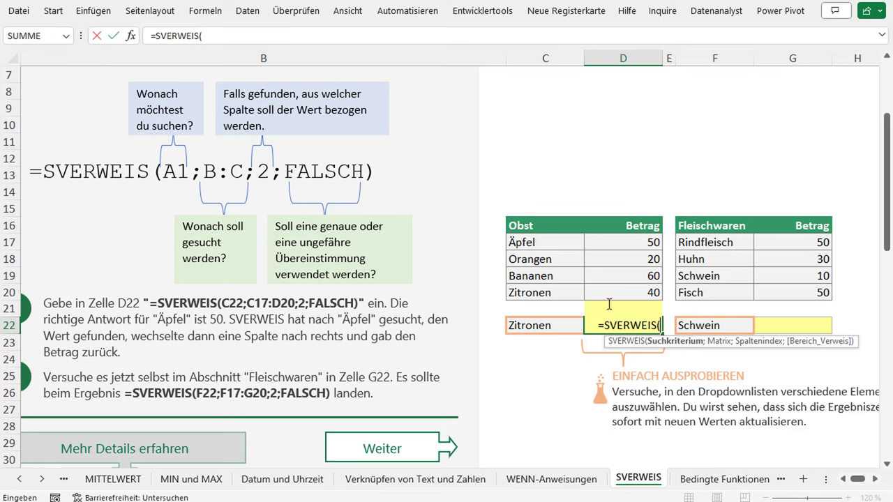
left_click(547, 323)
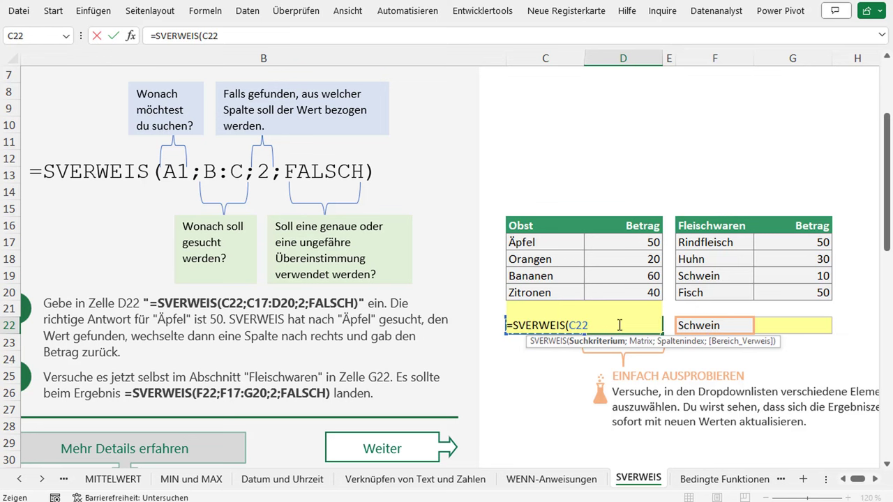
type(";")
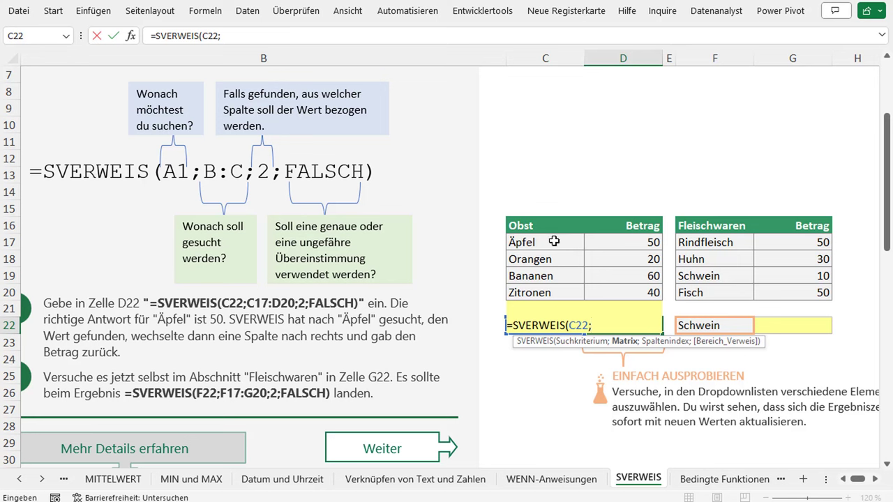
left_click_drag(560, 242, 624, 295)
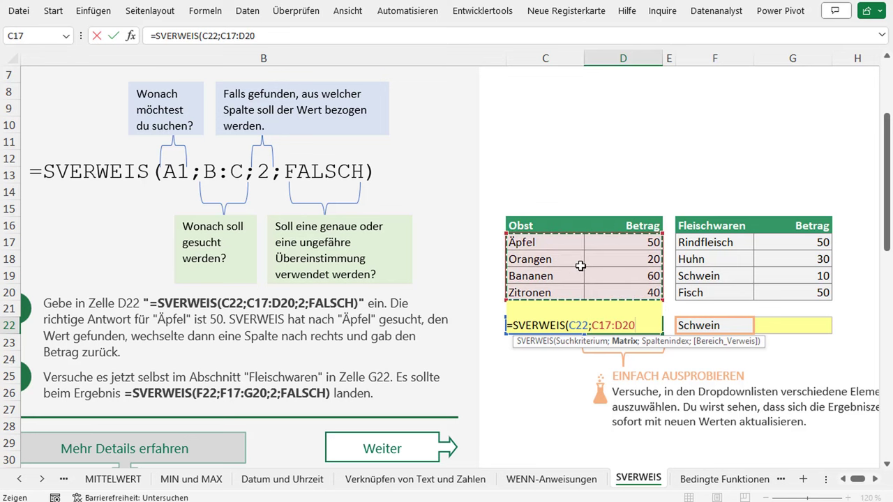
type(";2")
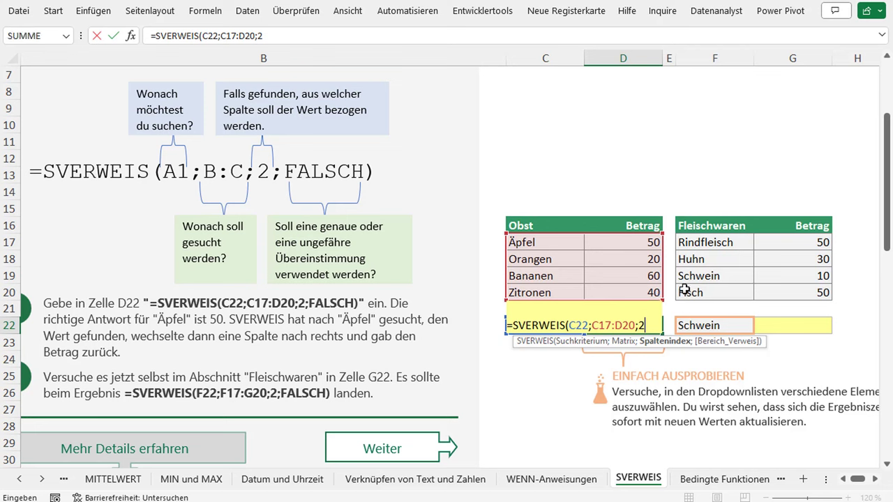
type(";")
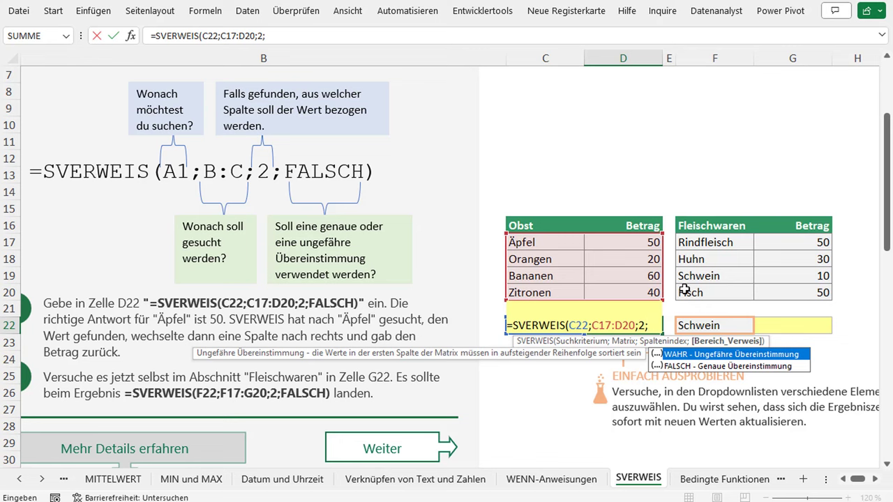
key("Down")
key("Tab")
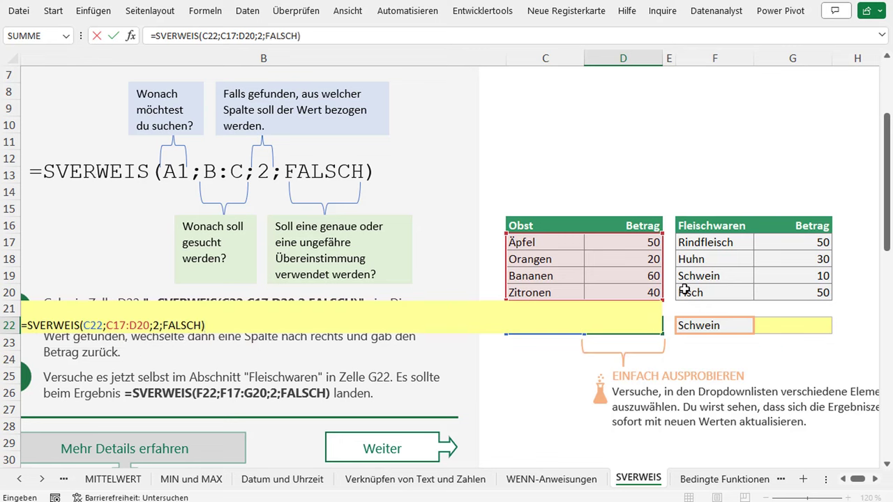
key("Return")
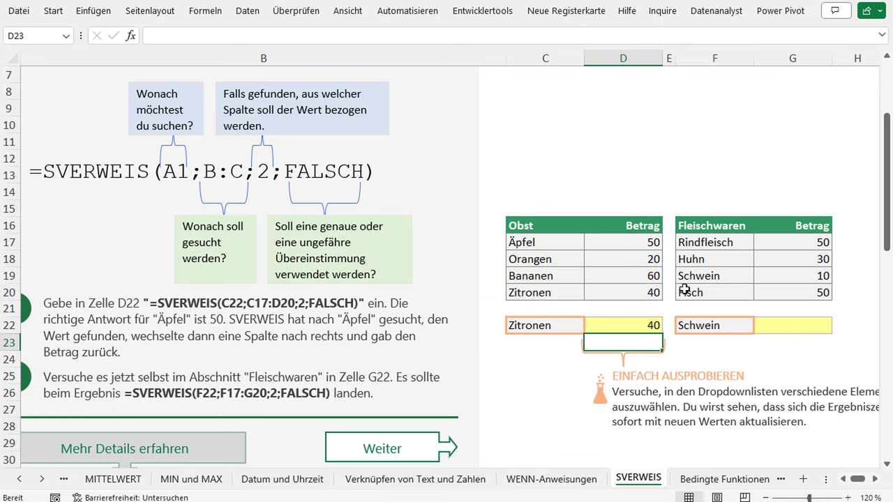
Check D22's SVERWEIS result against the Zitronen amount in D20.
left_click(655, 322)
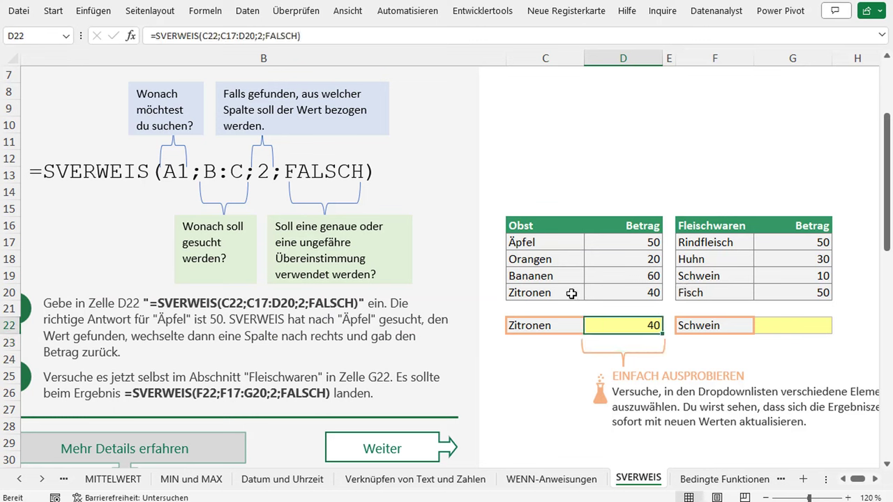
left_click(650, 293)
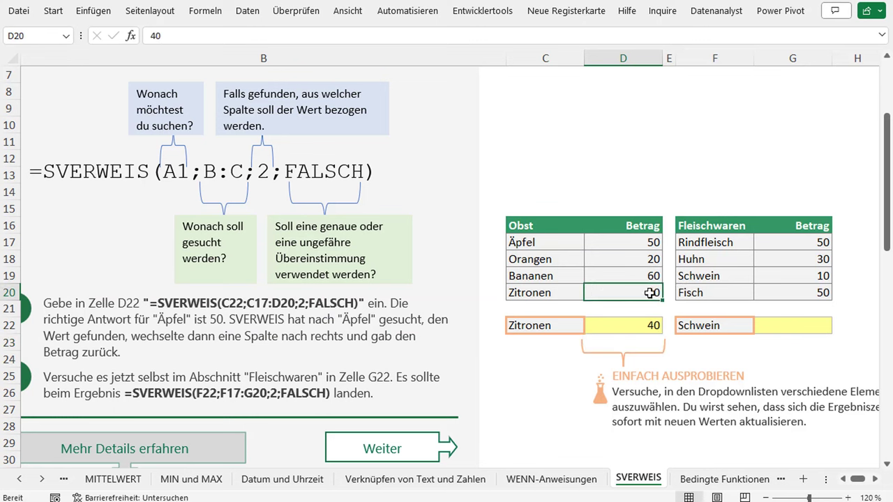
left_click(572, 293)
left_click(635, 327)
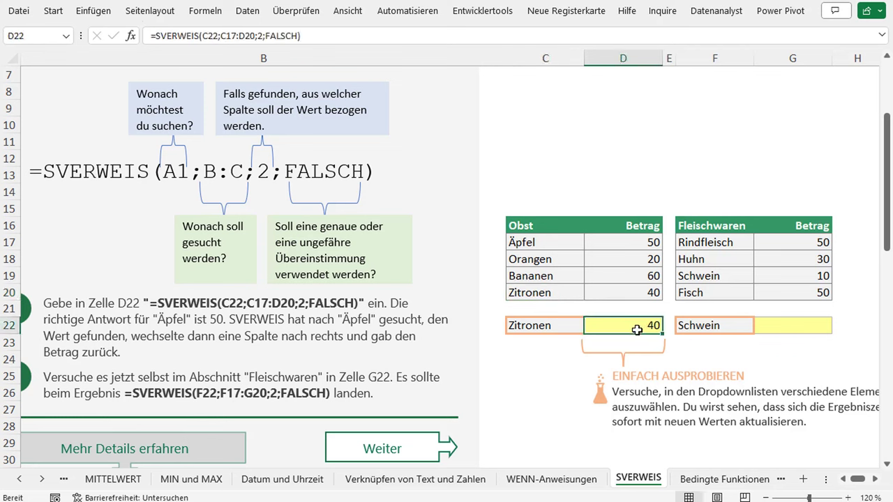
Choose Orangen from C22's dropdown and confirm D22 now shows 20.
left_click(564, 327)
left_click(590, 326)
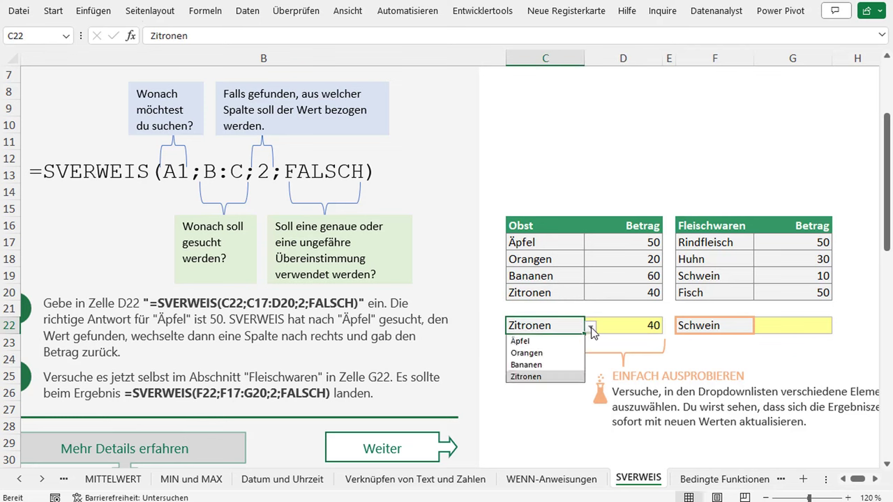
left_click(555, 353)
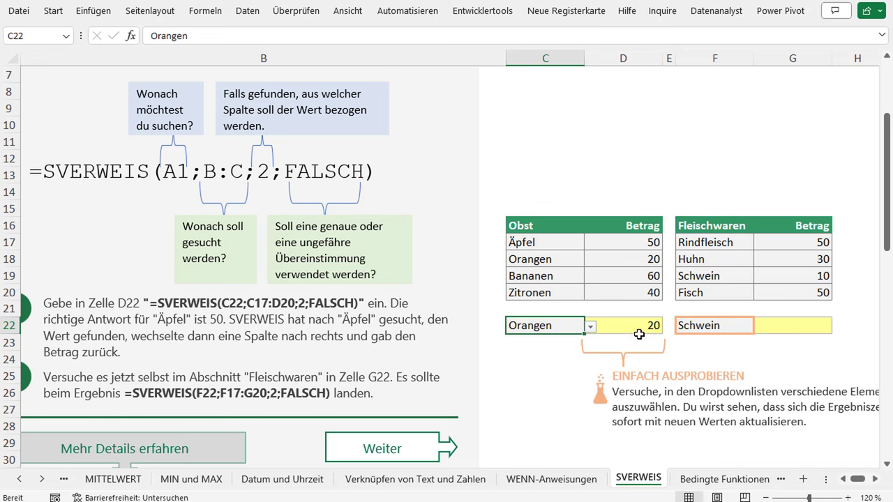
left_click(642, 266)
left_click(644, 335)
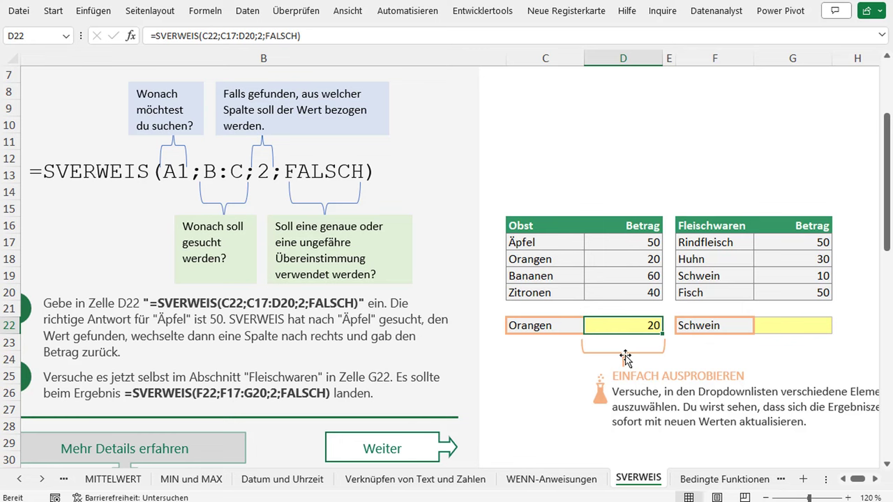
Scroll past the empty Schwein result cell G22 down to the 'SVERWEIS und #NV' section.
scroll(642, 325, "down", 1)
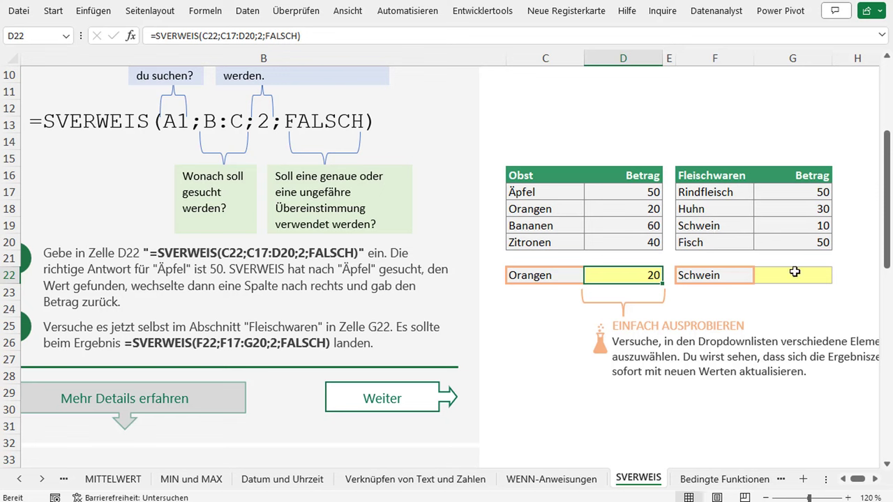
left_click(792, 275)
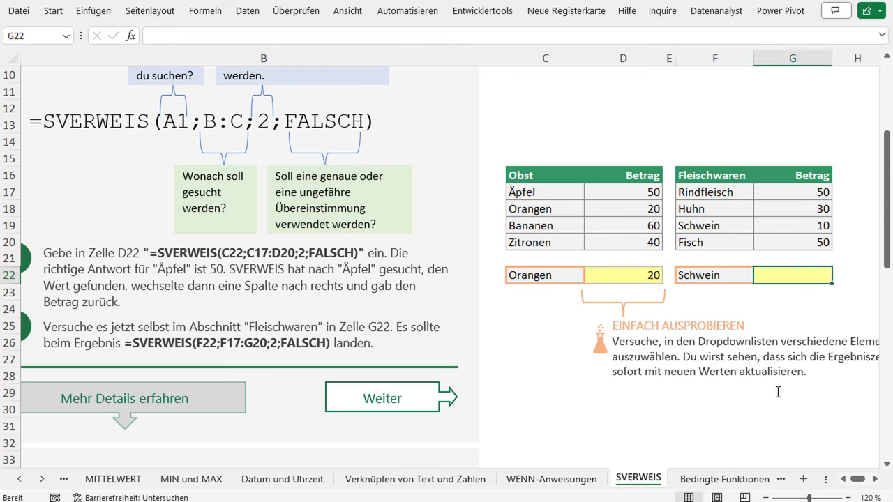
scroll(548, 352, "down", 2)
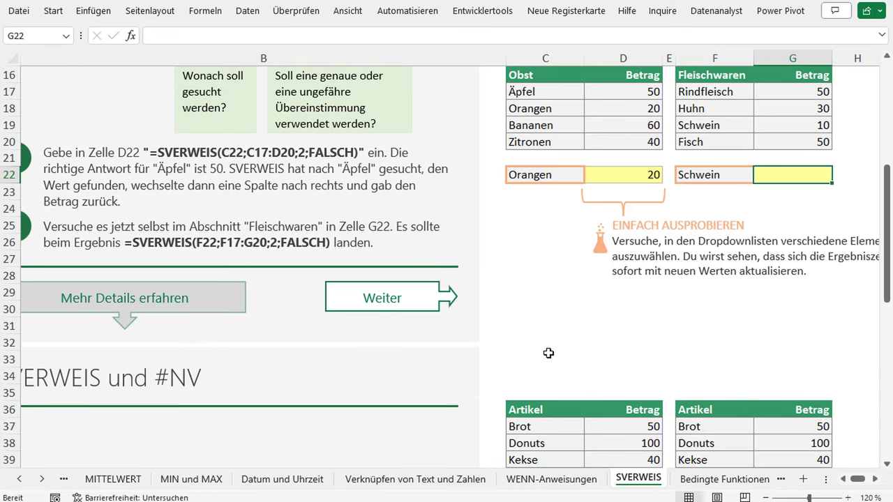
scroll(706, 401, "down", 4)
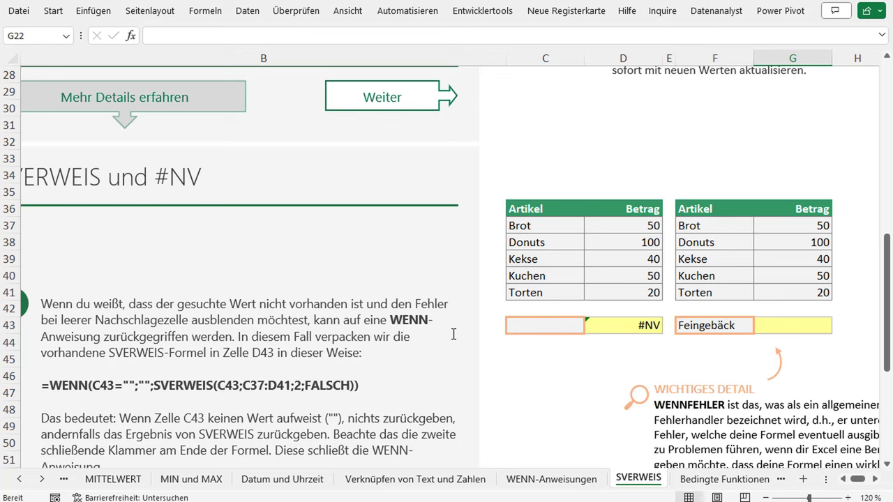
scroll(454, 334, "down", 1)
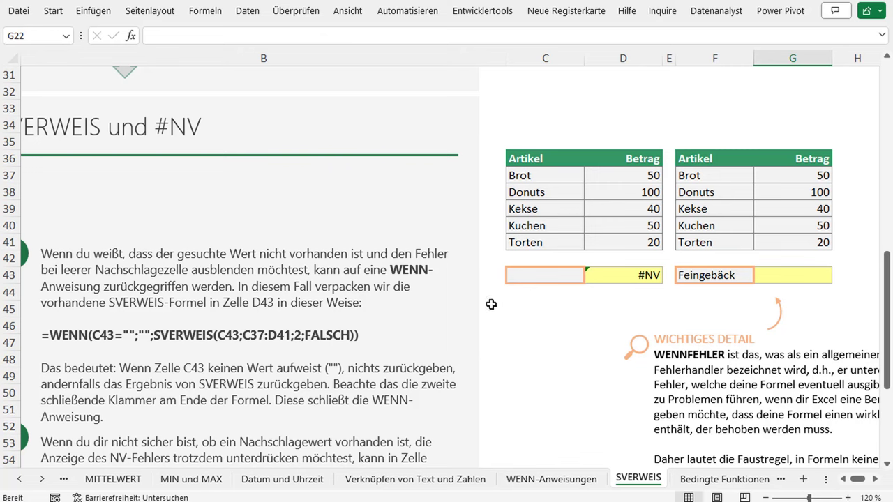
scroll(334, 216, "up", 1)
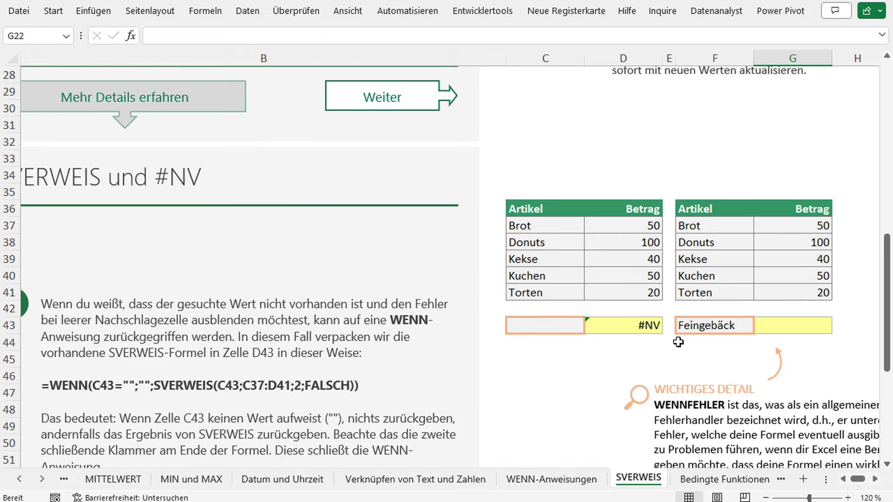
left_click(655, 326)
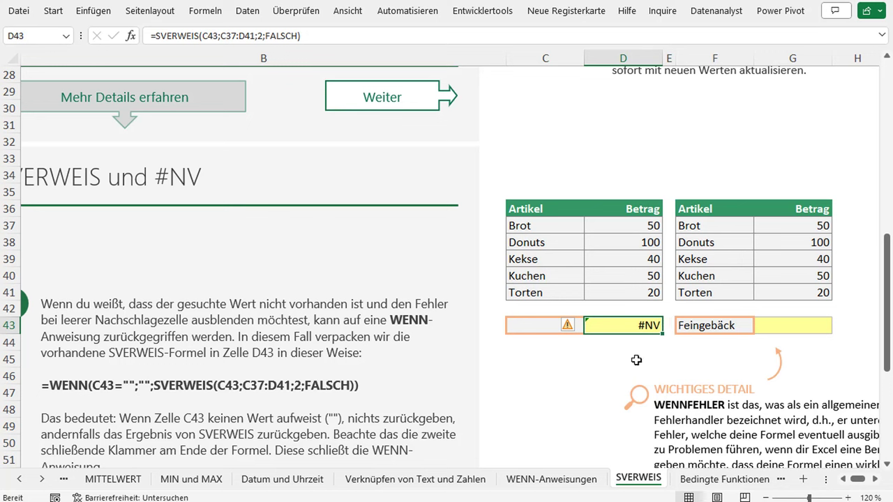
left_click(635, 360)
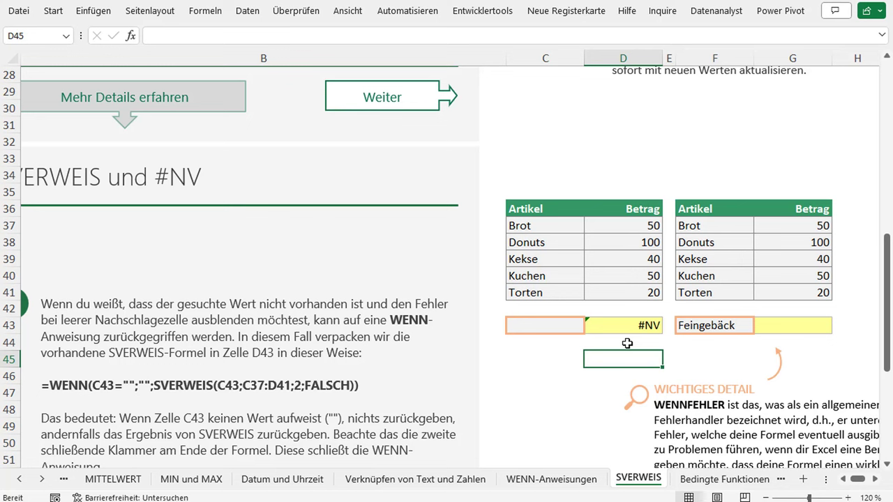
left_click(627, 319)
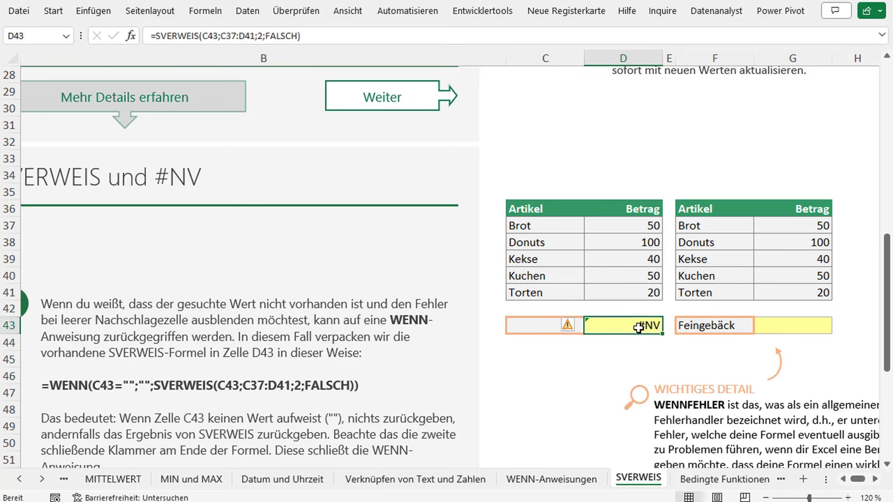
left_click(520, 323)
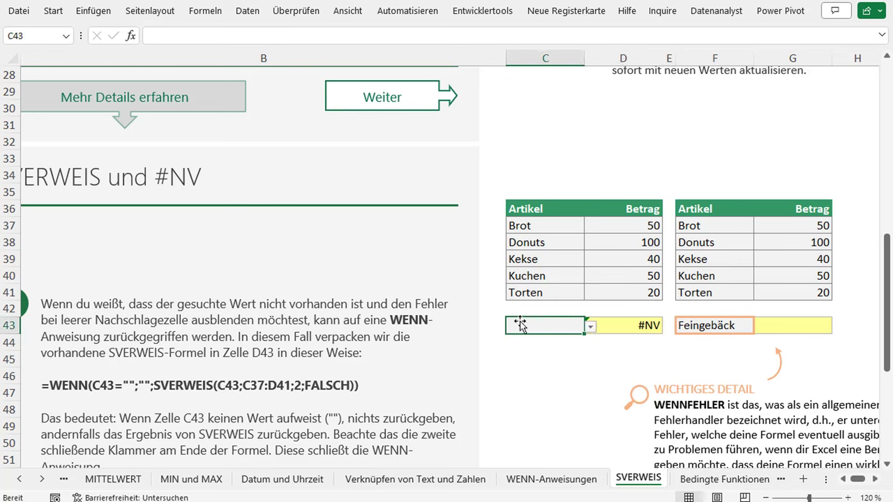
left_click(636, 325)
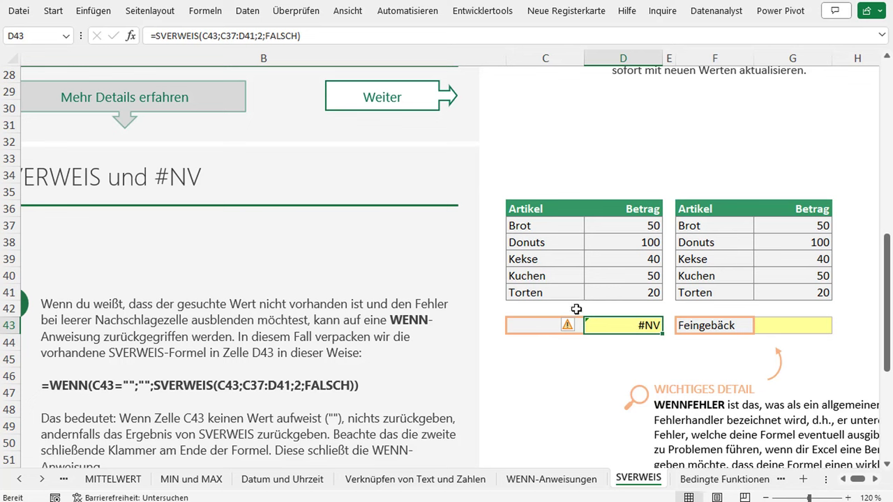
left_click(534, 329)
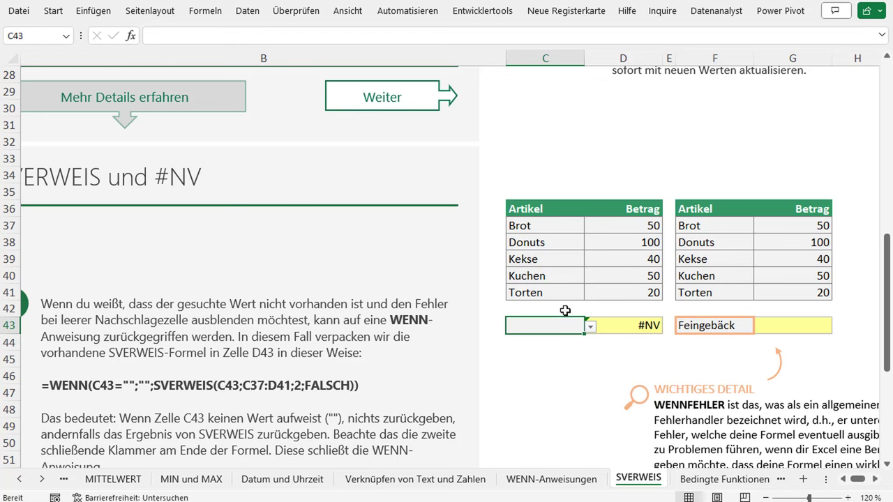
left_click(616, 323)
left_click(573, 328)
left_click(539, 325)
left_click_drag(539, 229, 622, 303)
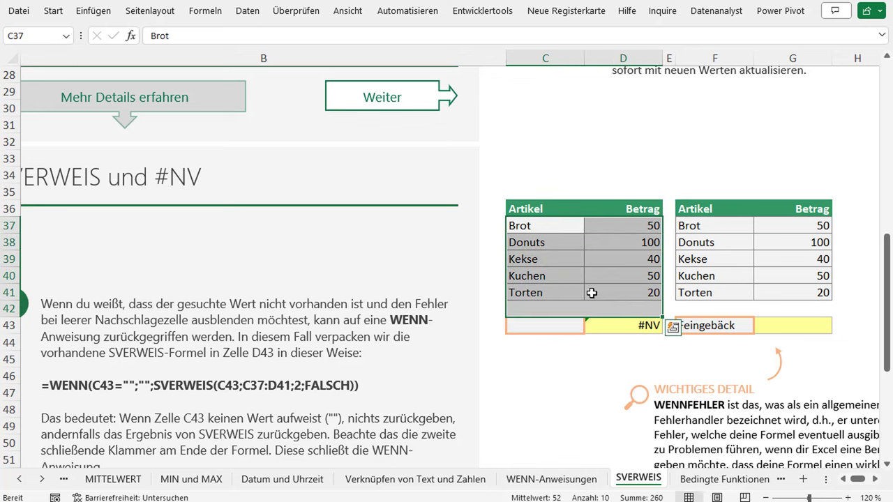
left_click(593, 293)
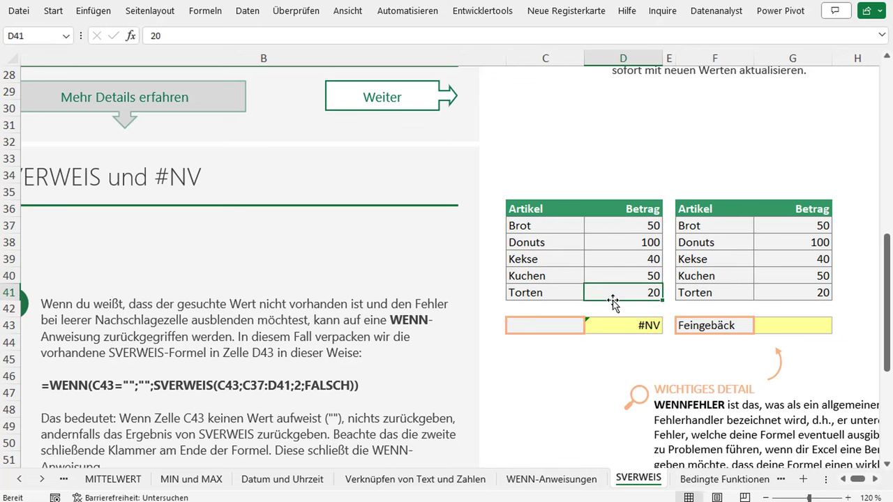
left_click(631, 328)
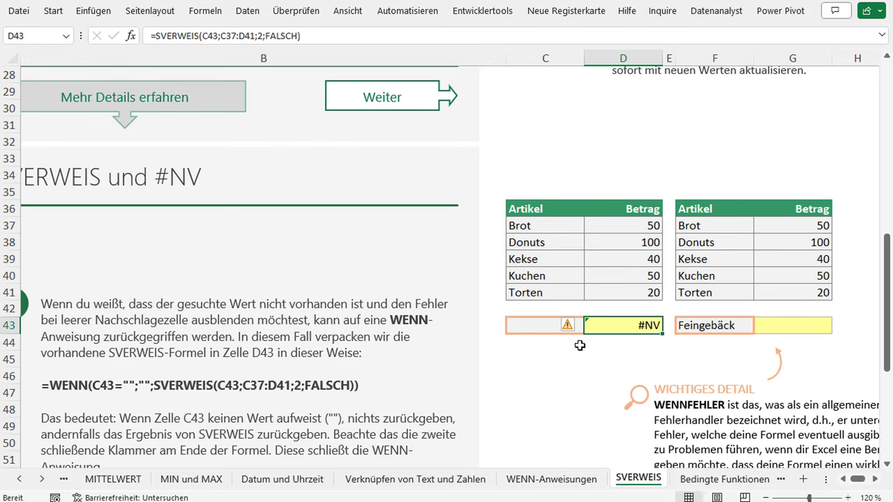
scroll(580, 345, "down", 2)
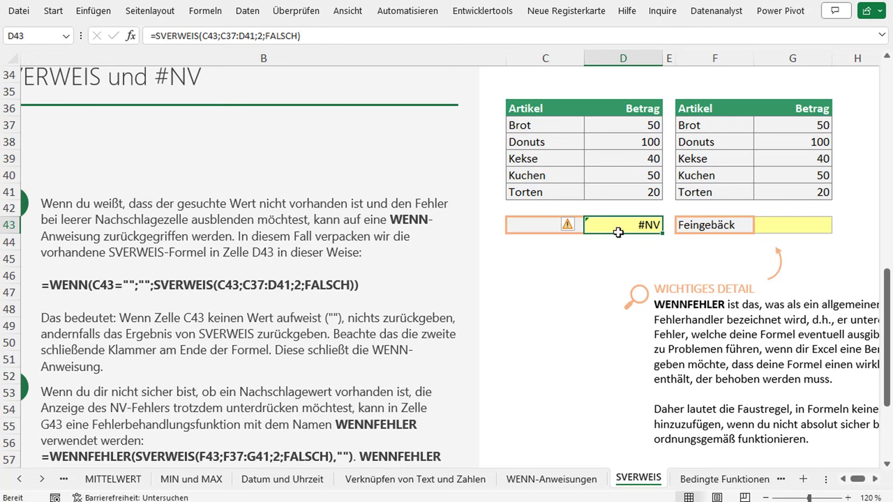
scroll(618, 232, "up", 1)
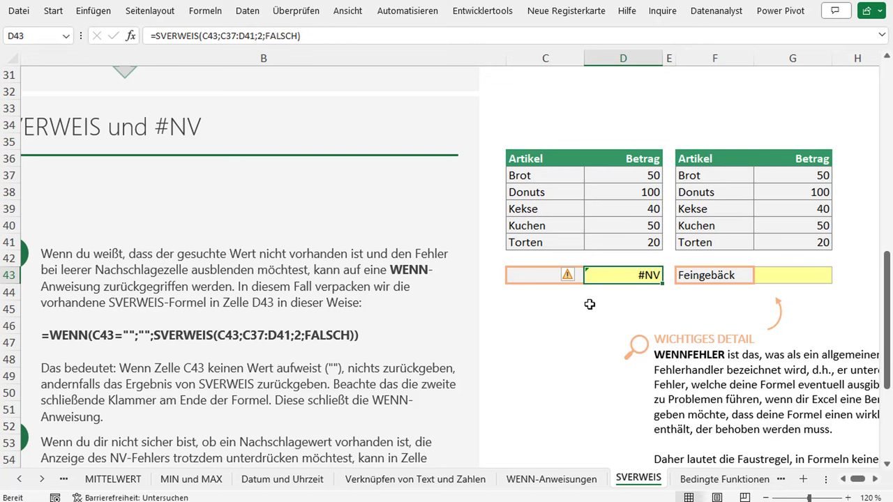
left_click(590, 305)
scroll(593, 305, "down", 1)
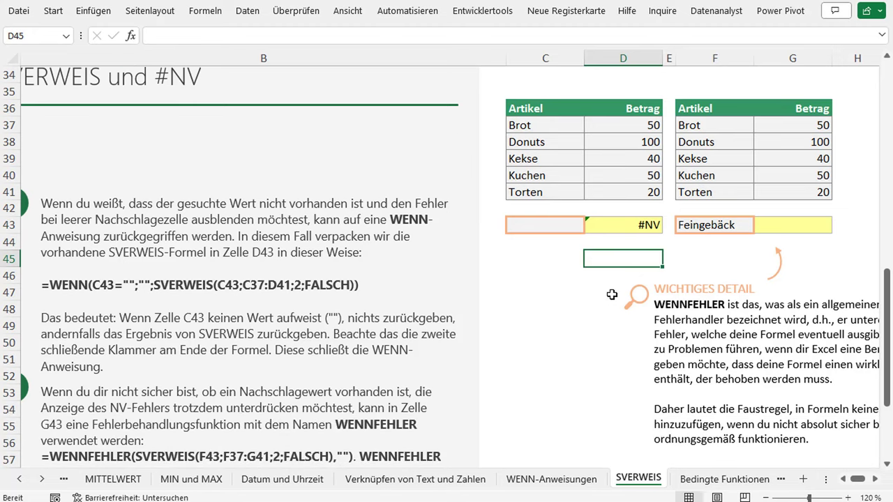
left_click(647, 230)
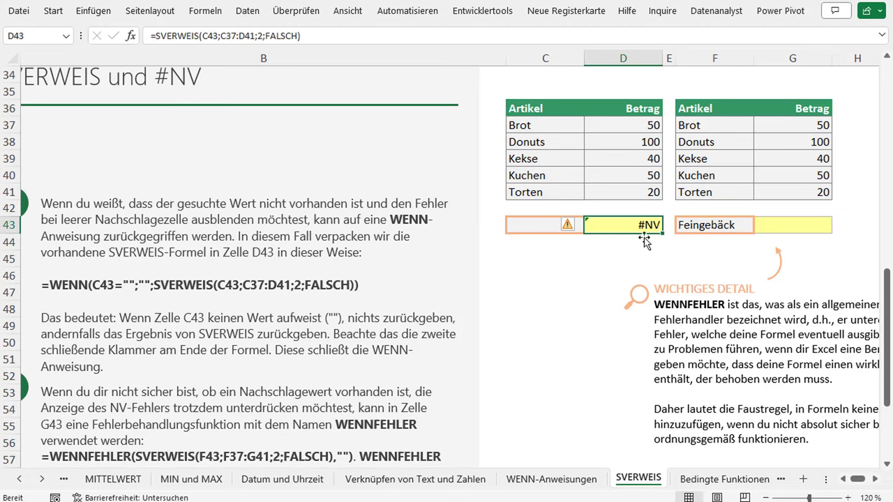
left_click(530, 228)
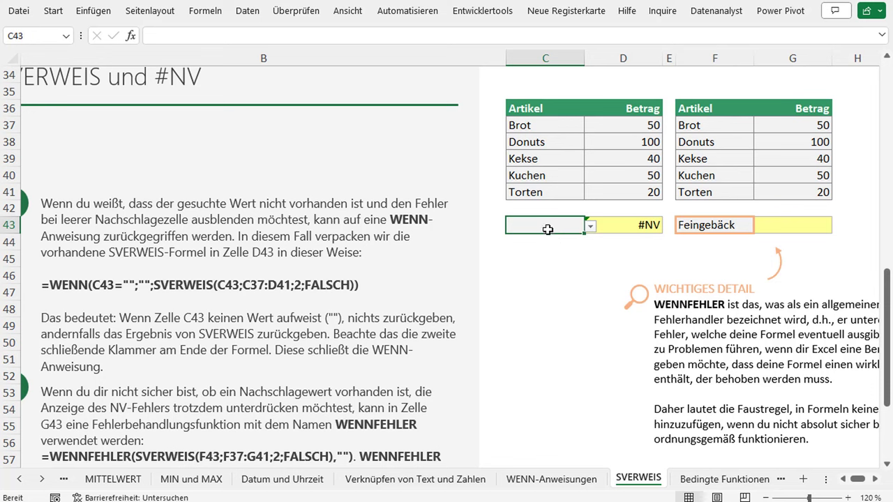
left_click(650, 224)
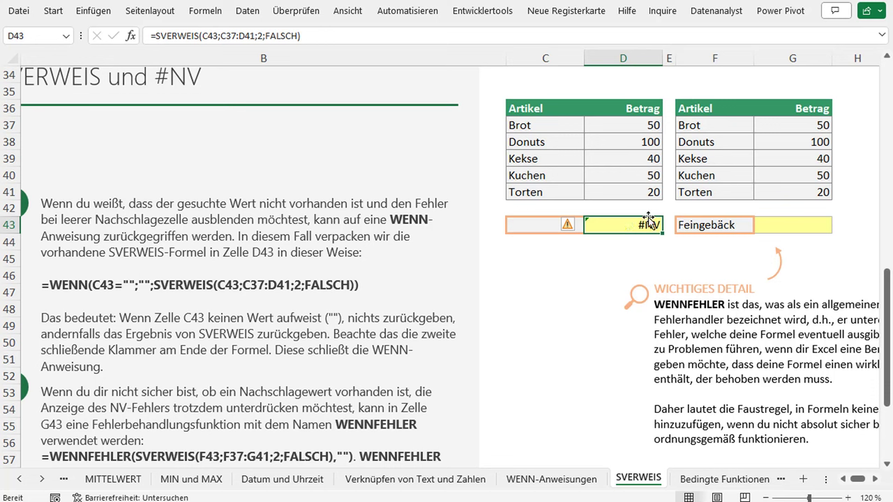
left_click(541, 224)
left_click(648, 225)
left_click(63, 284)
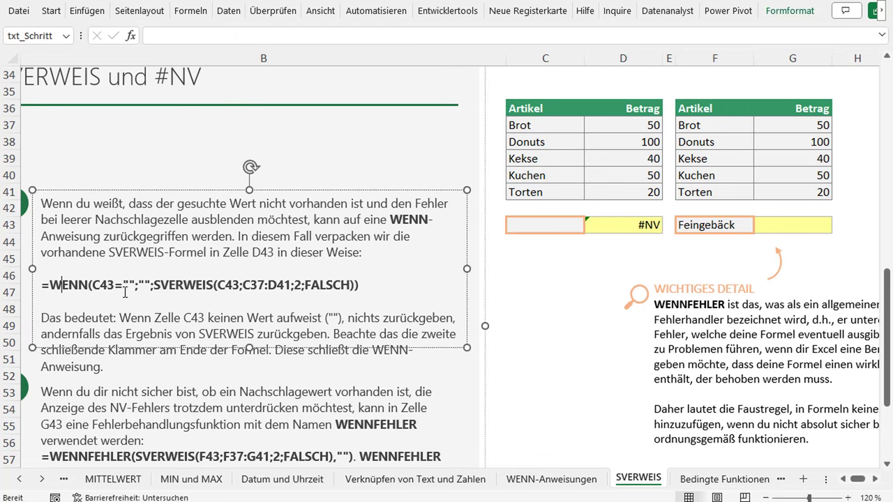
Change D43 to =WENN(C43="";"";SVERWEIS(C43;C37:D41;2;FALSCH)) so it shows blank instead of #NV.
left_click(629, 229)
left_click(155, 35)
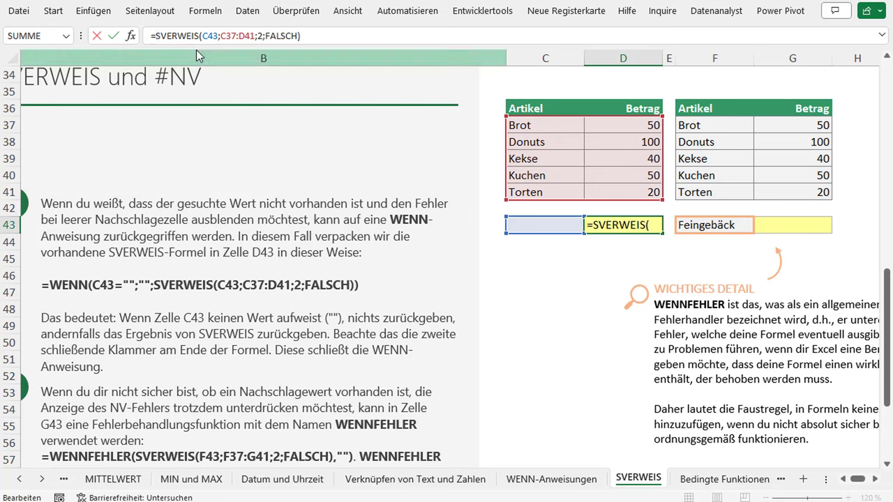
type("WENN")
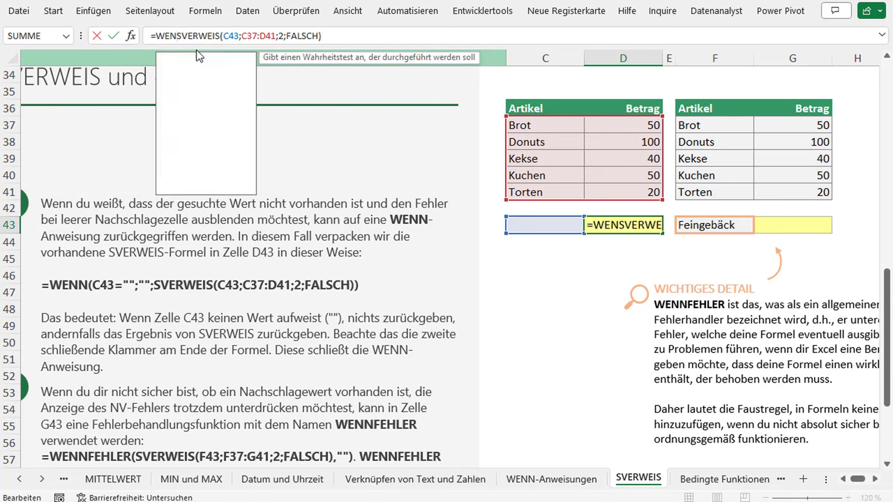
type("(")
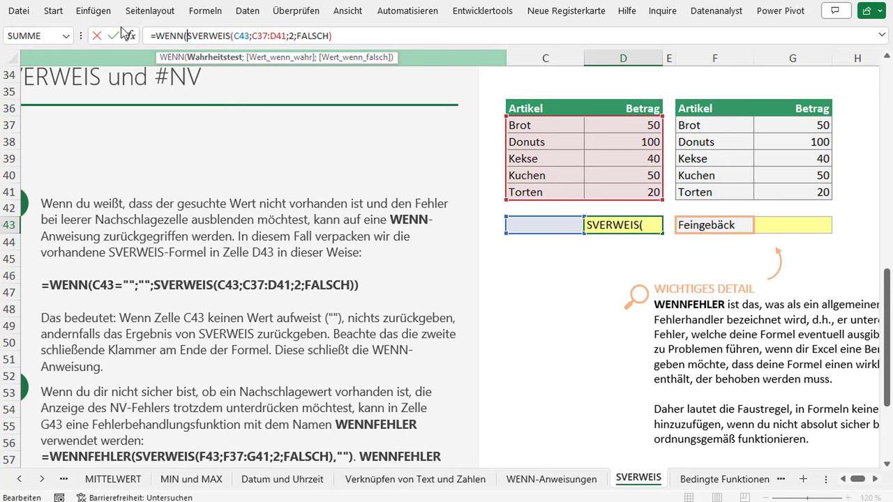
left_click(549, 223)
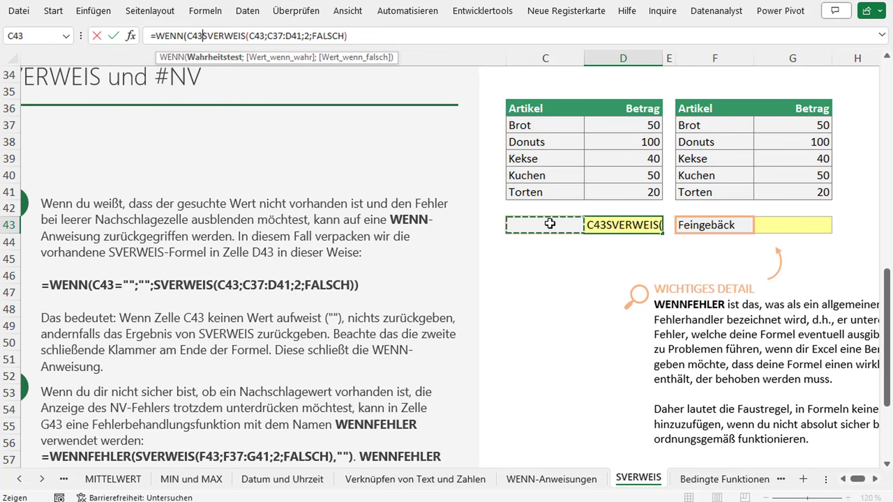
type("=\"\";")
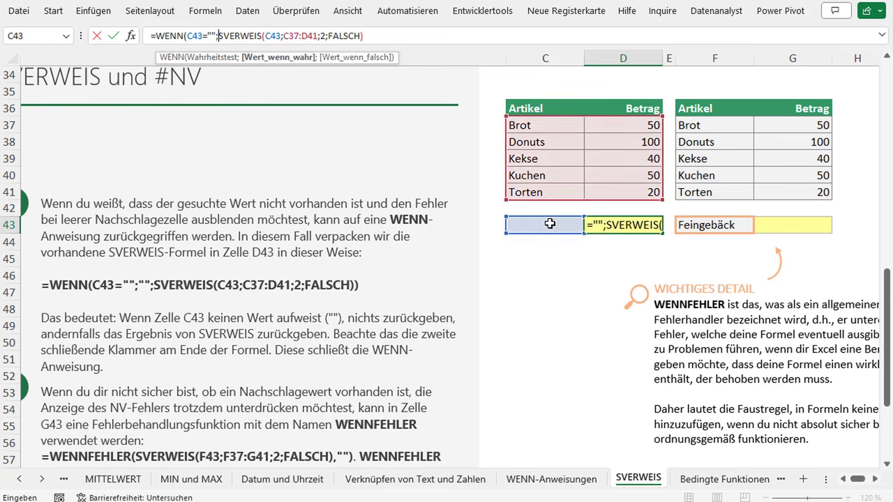
type("\"\";")
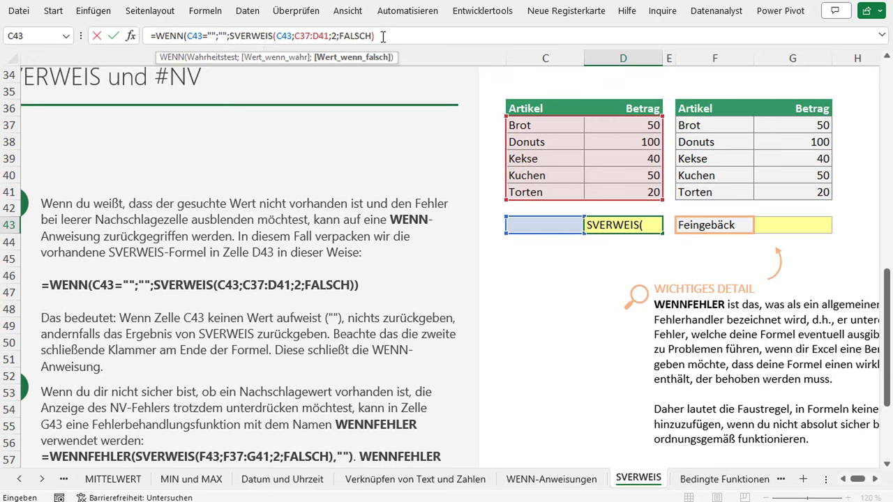
left_click(403, 33)
type(")")
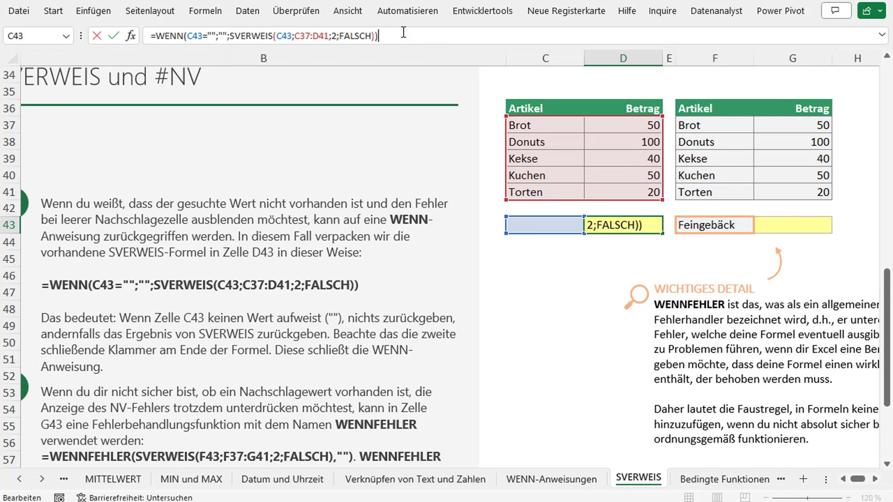
key("Return")
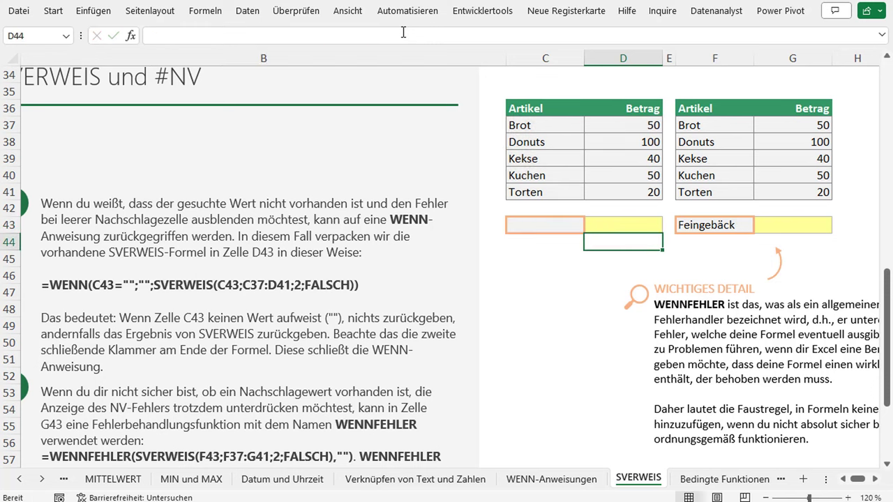
key("Up")
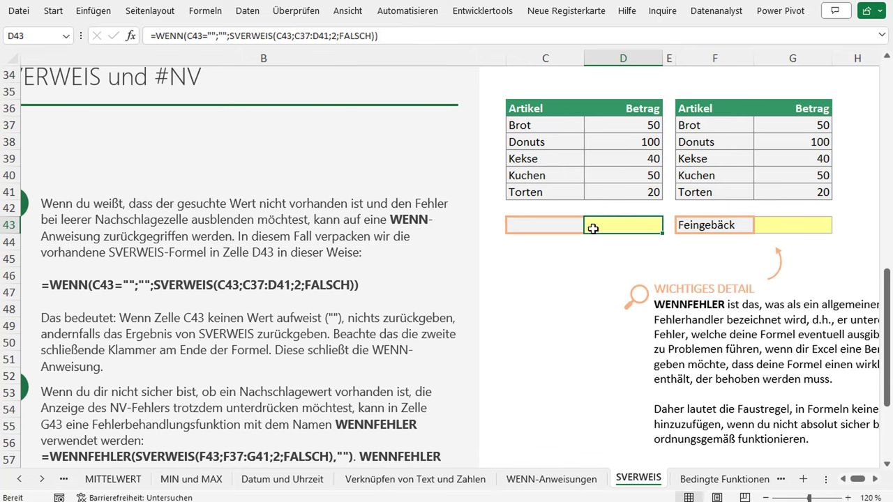
Pick Donuts from C43's dropdown list and confirm the D43 formula returns 100.
scroll(592, 228, "up", 1)
scroll(433, 197, "down", 1)
scroll(211, 122, "up", 1)
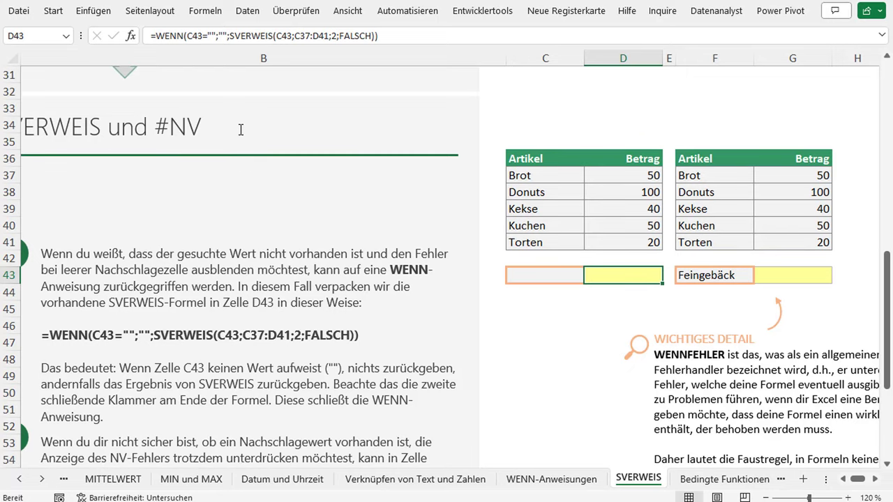
left_click(642, 296)
left_click(641, 269)
left_click(568, 275)
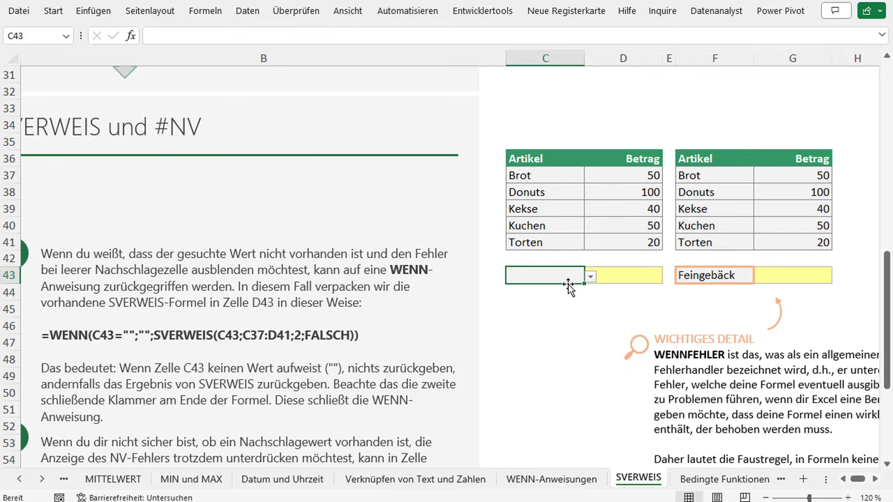
left_click(590, 277)
left_click(556, 305)
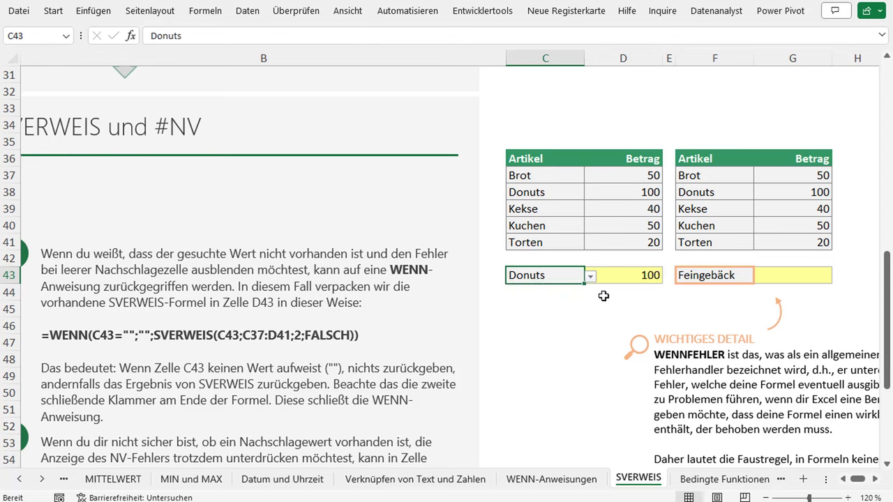
left_click(640, 281)
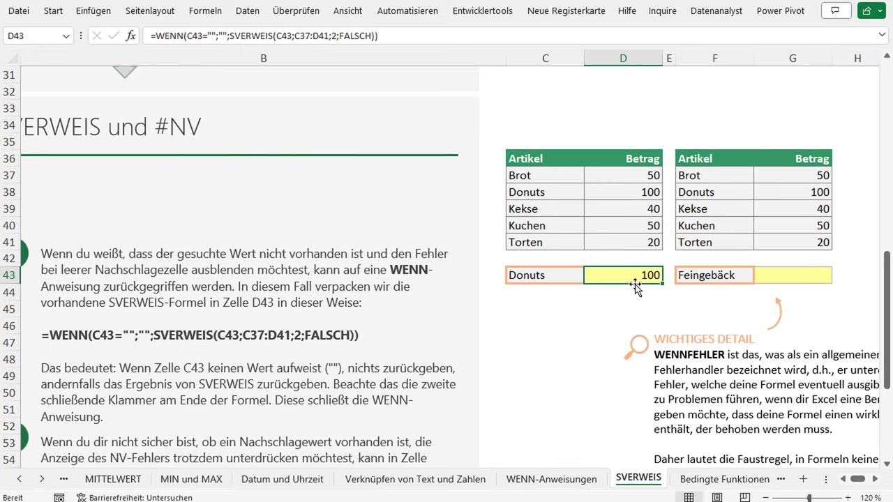
scroll(651, 306, "down", 1)
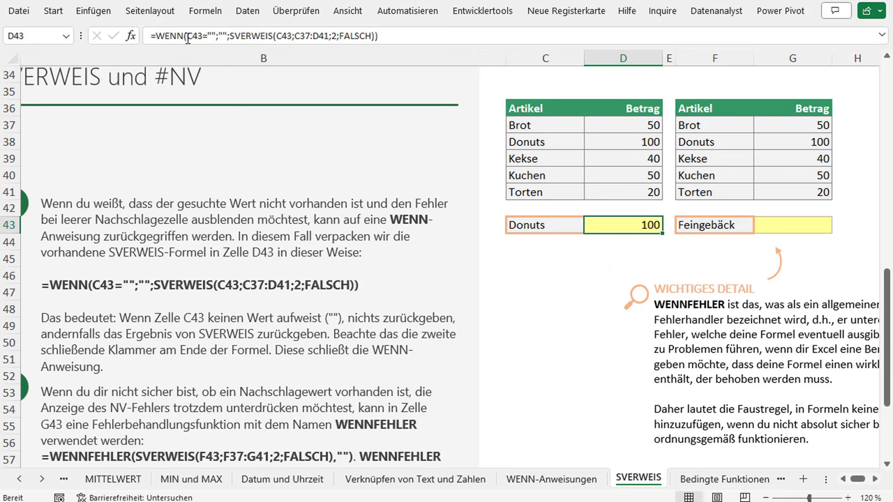
scroll(500, 263, "down", 2)
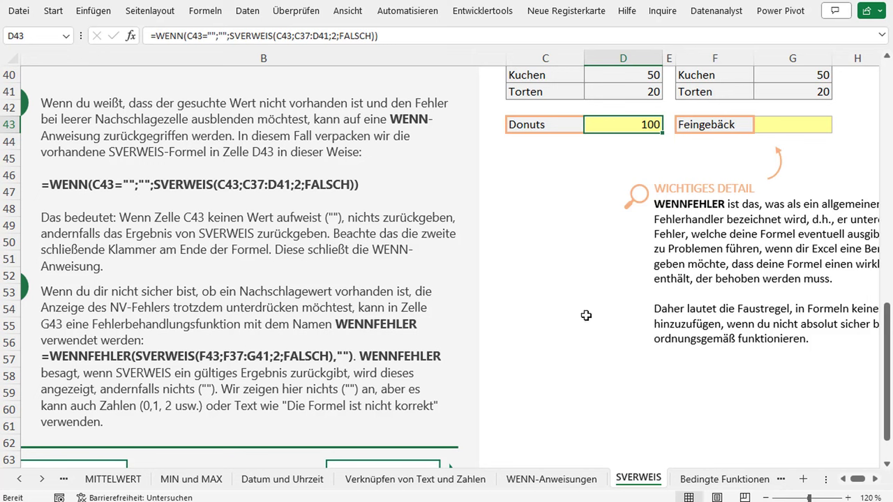
left_click(774, 123)
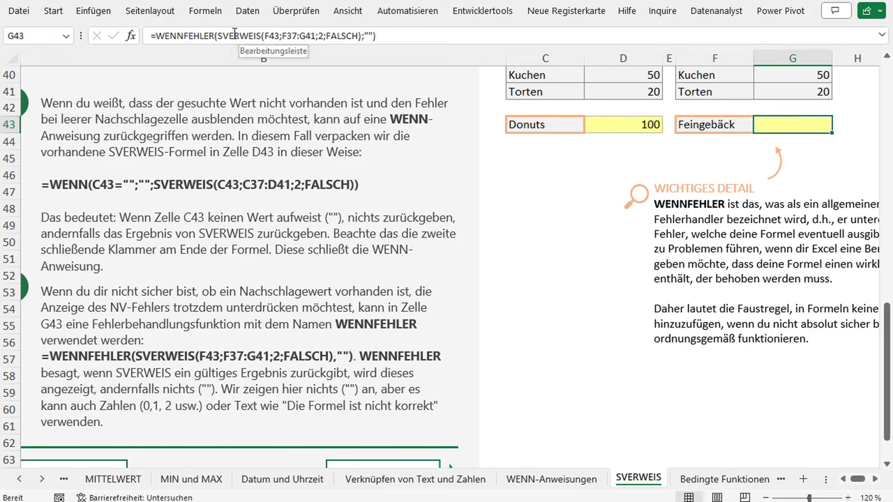
left_click(235, 34)
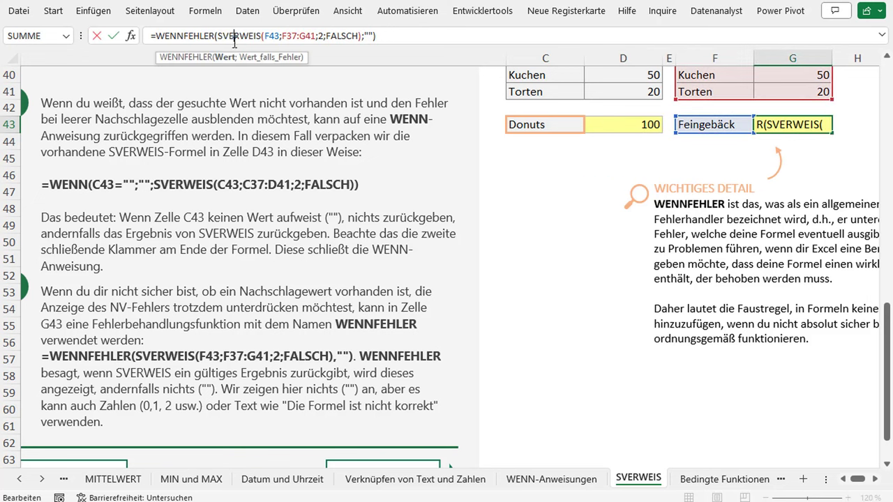
left_click(191, 36)
left_click(315, 35)
left_click(387, 34)
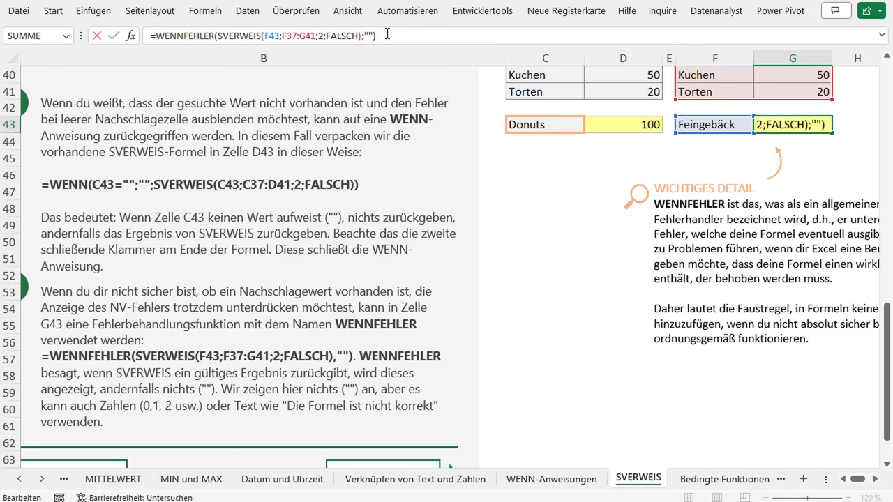
left_click_drag(363, 37, 375, 37)
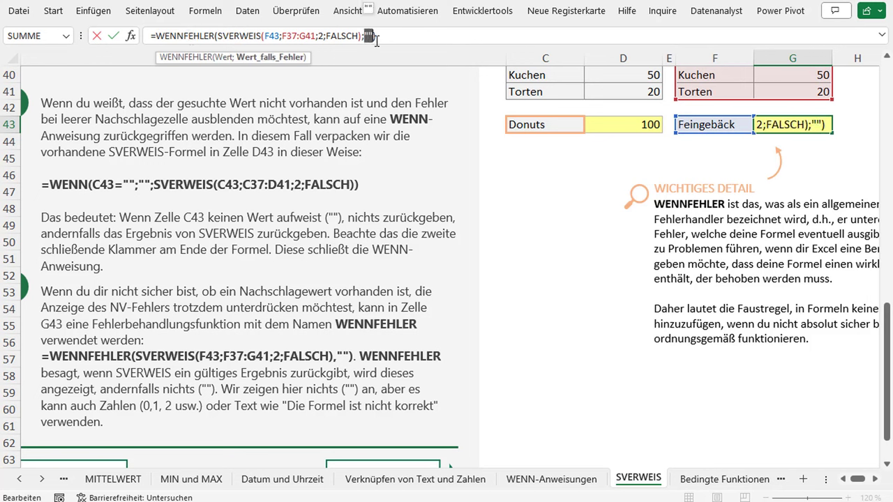
left_click(369, 37)
left_click(395, 38)
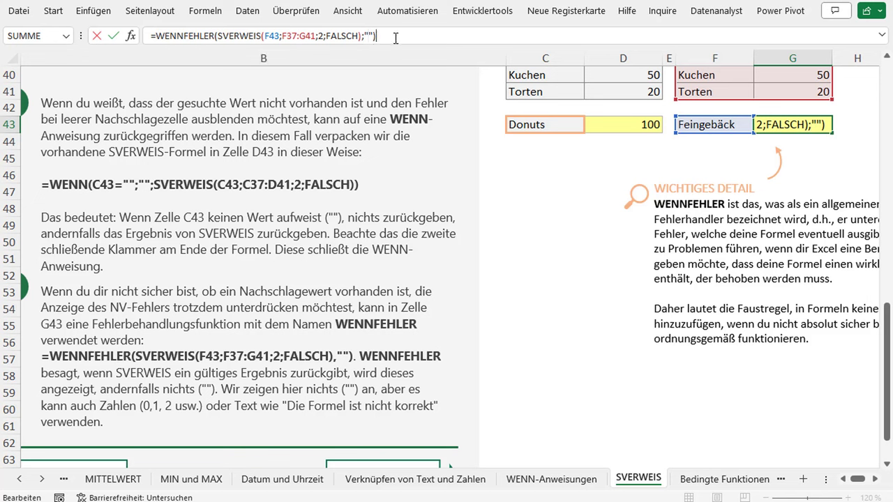
key("Return")
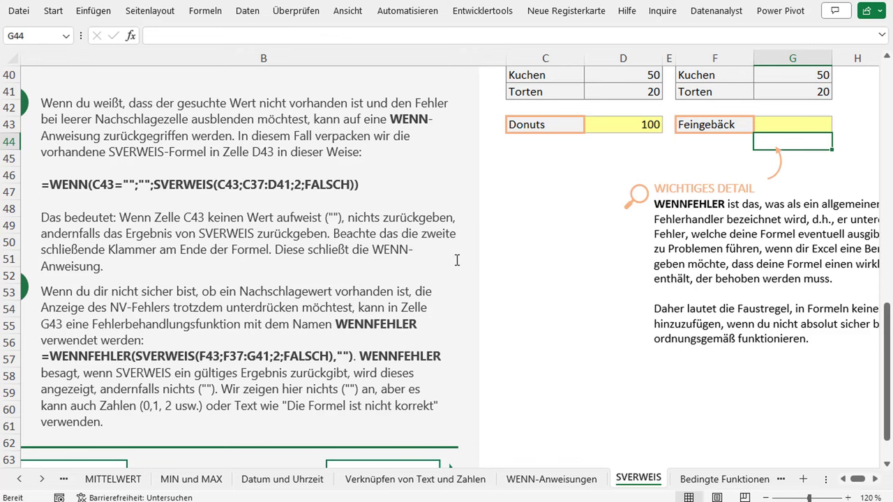
scroll(611, 259, "up", 1)
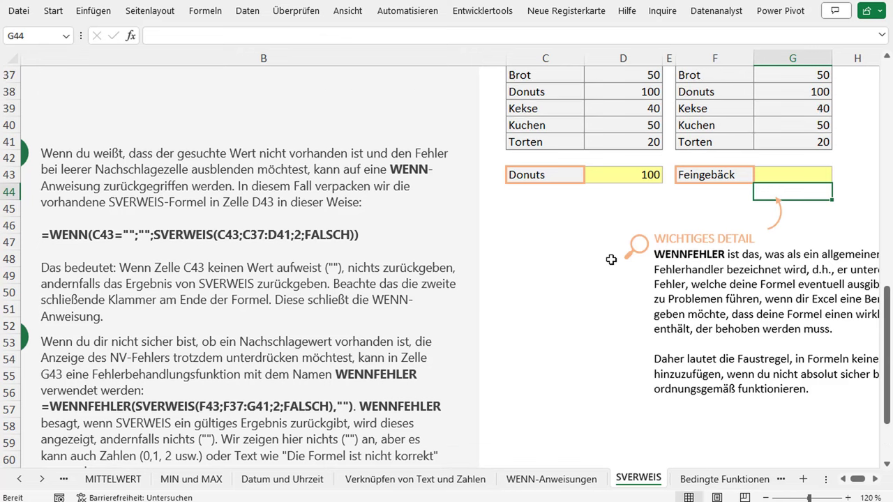